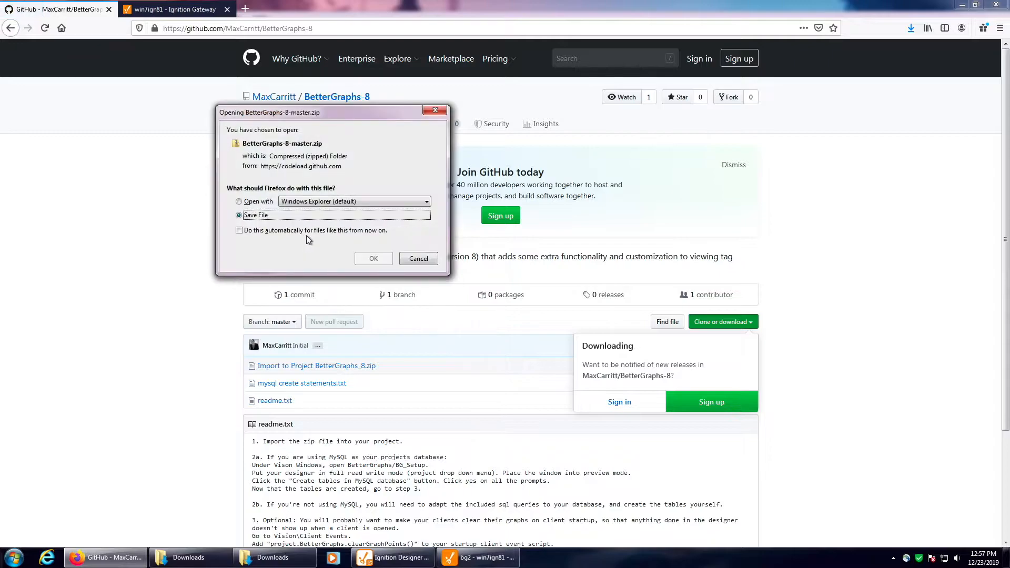
Step: Save BetterGraphs-8-master.zip, extract it in the Downloads folder, and select Import to Project BetterGraphs_8 in the extracted subfolder
click(376, 257)
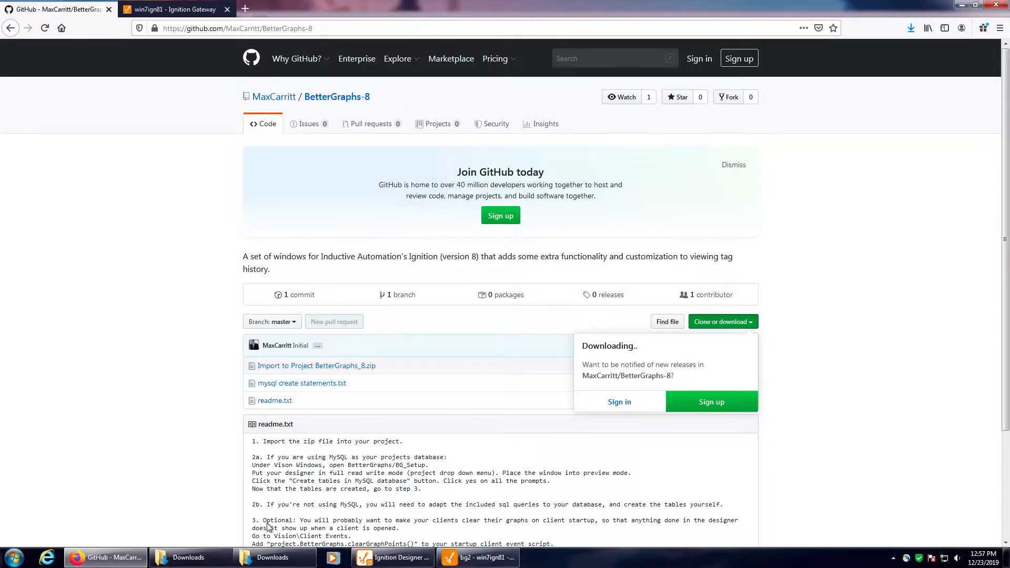
click(272, 557)
click(480, 157)
right_click(482, 156)
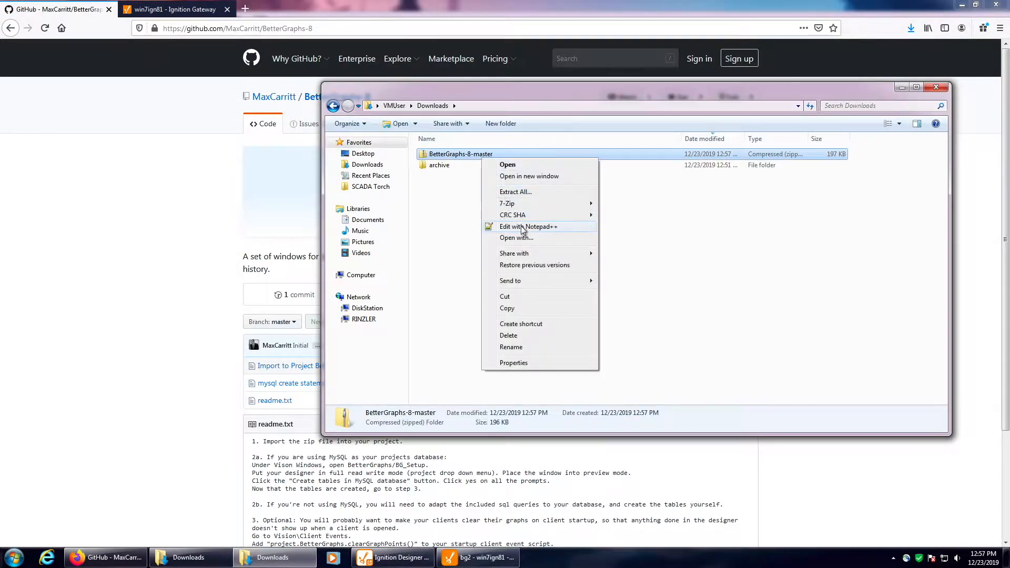
click(515, 192)
click(602, 379)
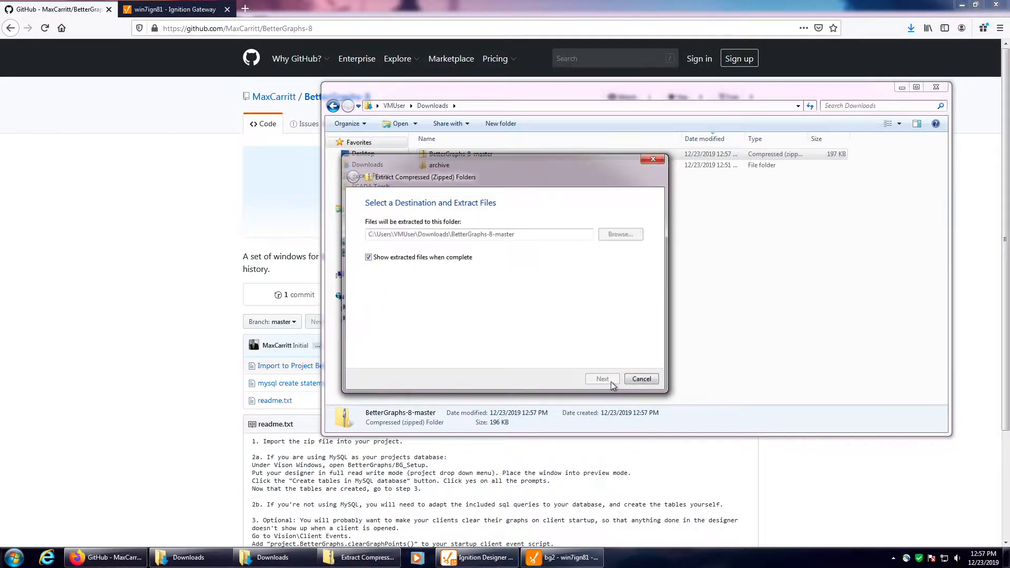
double_click(479, 168)
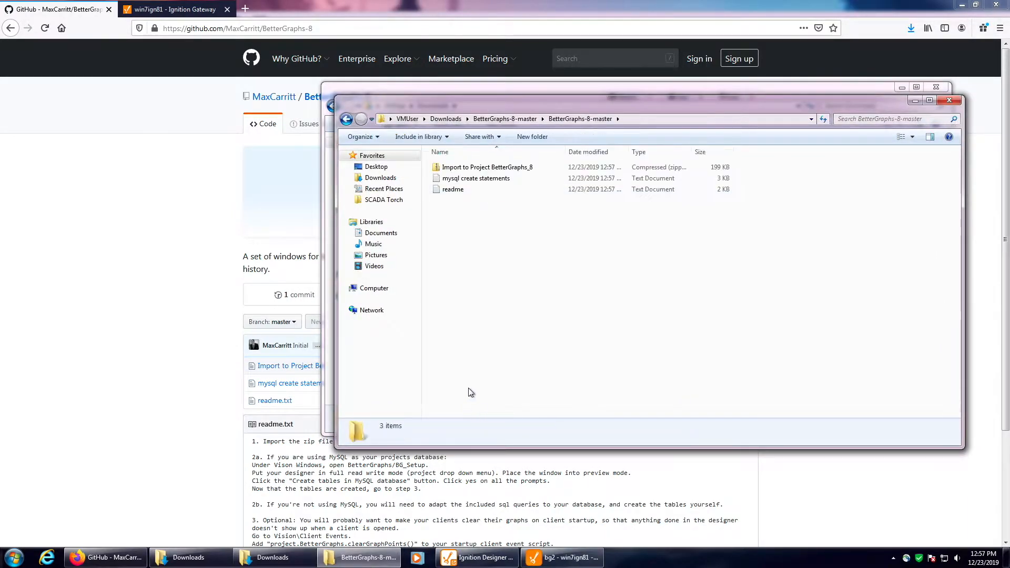
click(493, 168)
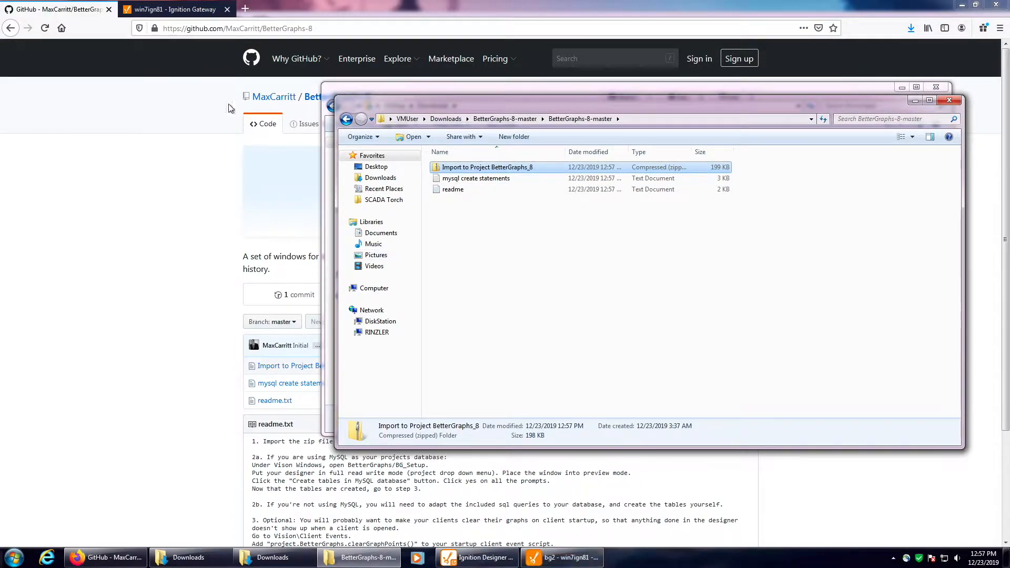
Step: Switch to the Ignition Gateway and check the Default Database setting of project bg2, keeping stmysql selected
click(168, 9)
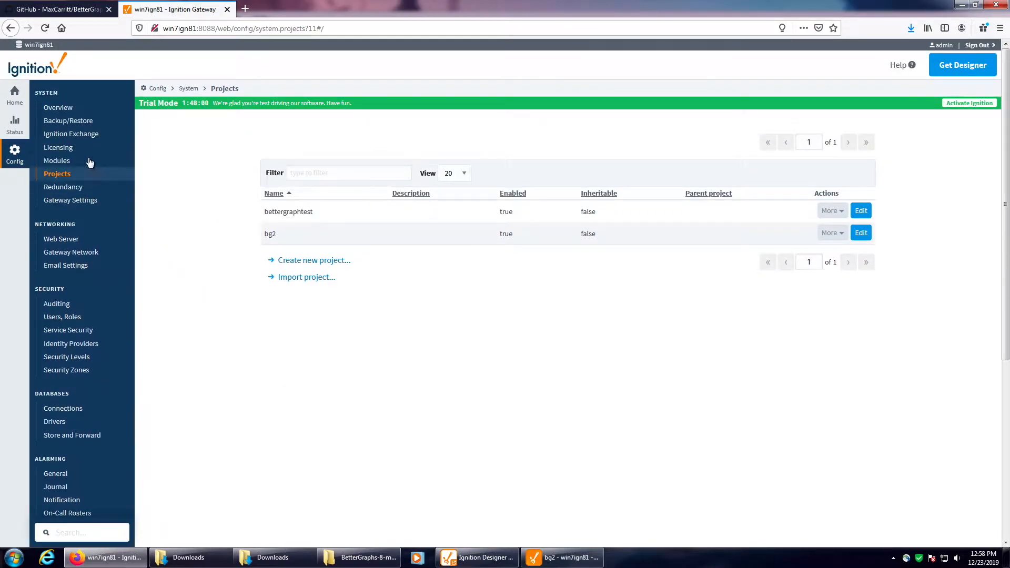
click(867, 238)
scroll(329, 419, down, 3)
click(247, 302)
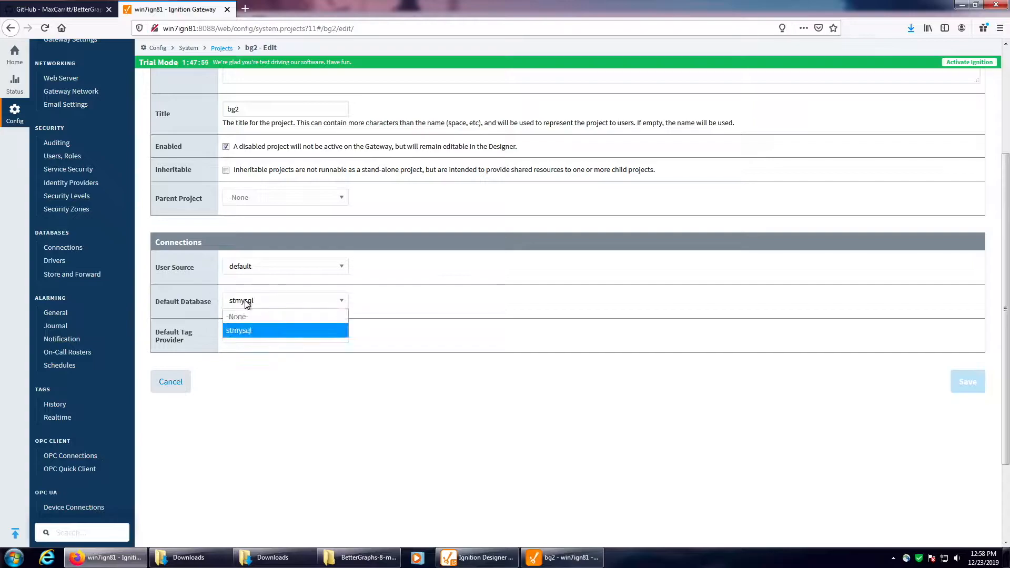
click(280, 303)
click(234, 306)
click(256, 330)
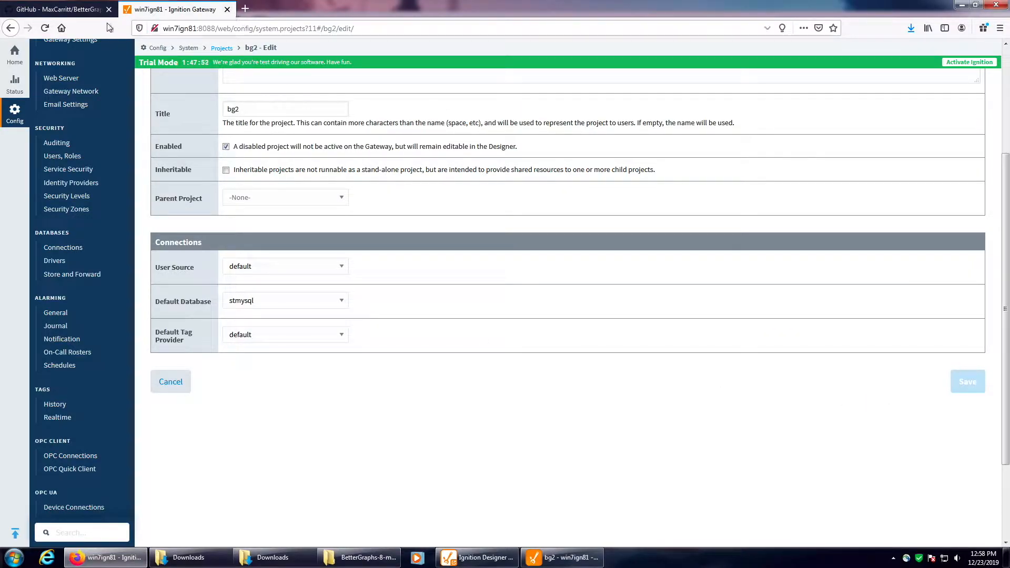
Step: Switch to Ignition Designer and open Import to Project BetterGraphs_8.zip for import into the bg2 project
click(561, 557)
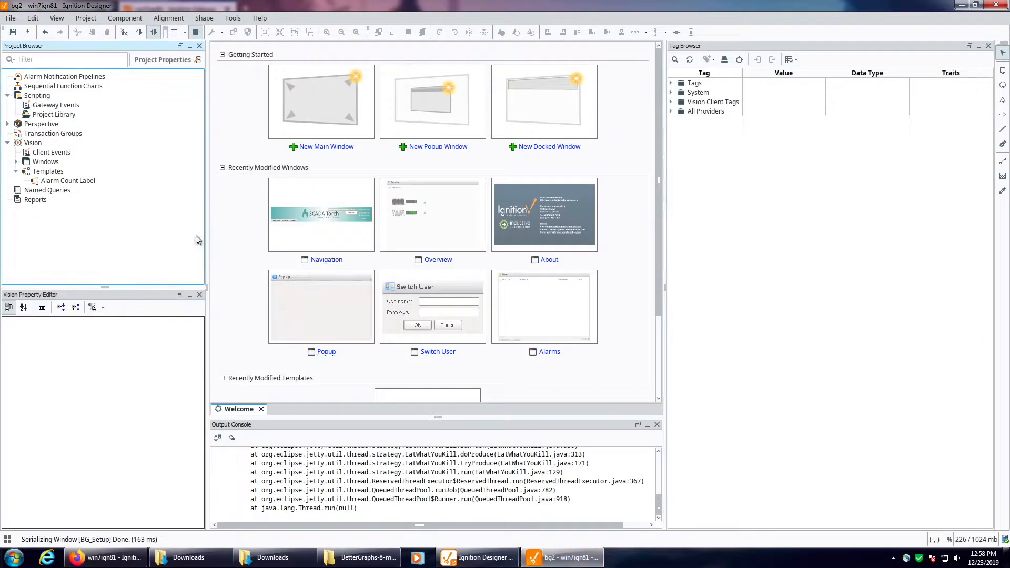
right_click(35, 162)
click(67, 238)
click(412, 211)
click(599, 367)
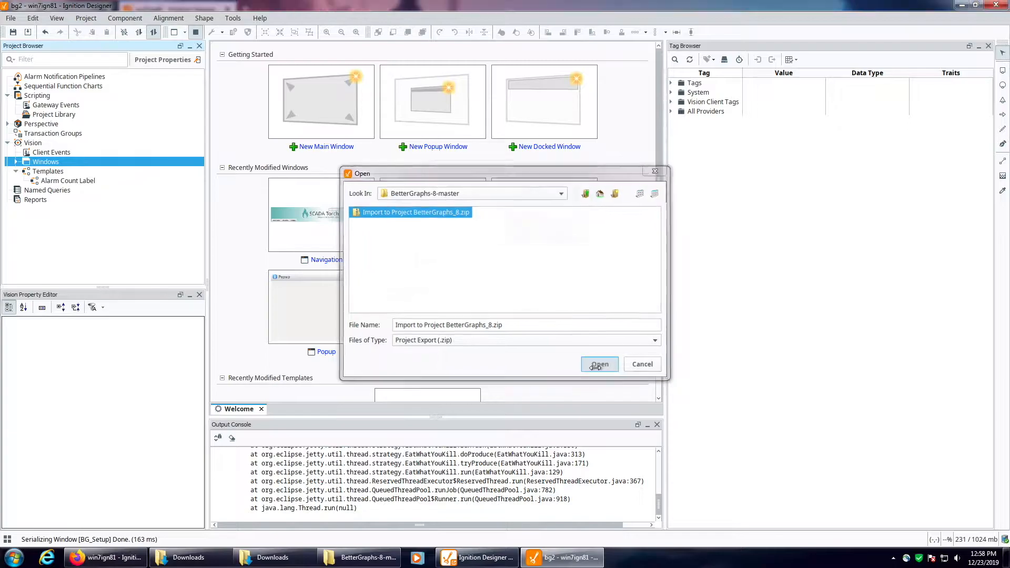
Step: Review the listed script, client tag, template and window resources and import them all, overwriting the existing Client Tags
click(468, 200)
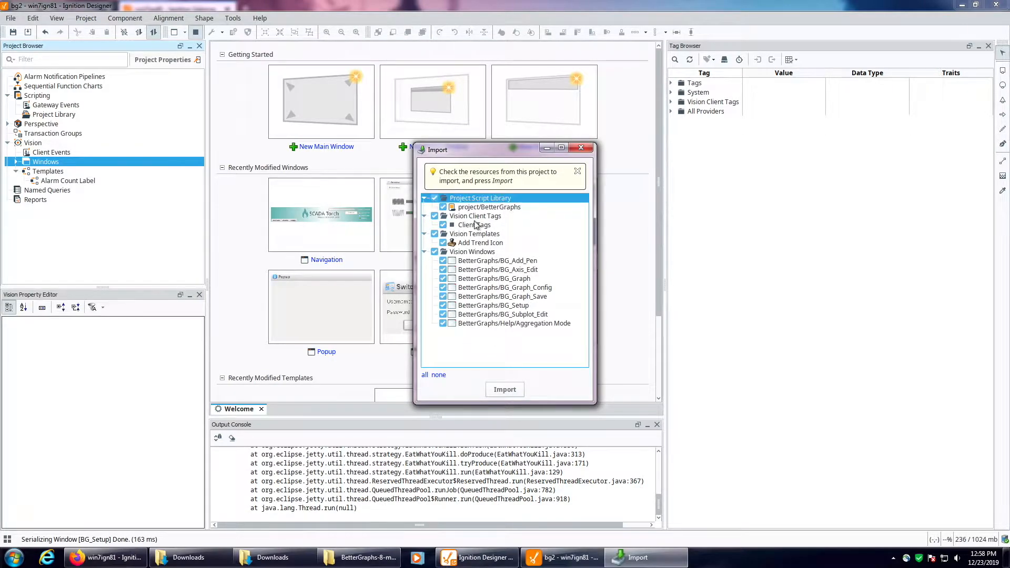
click(474, 217)
click(476, 235)
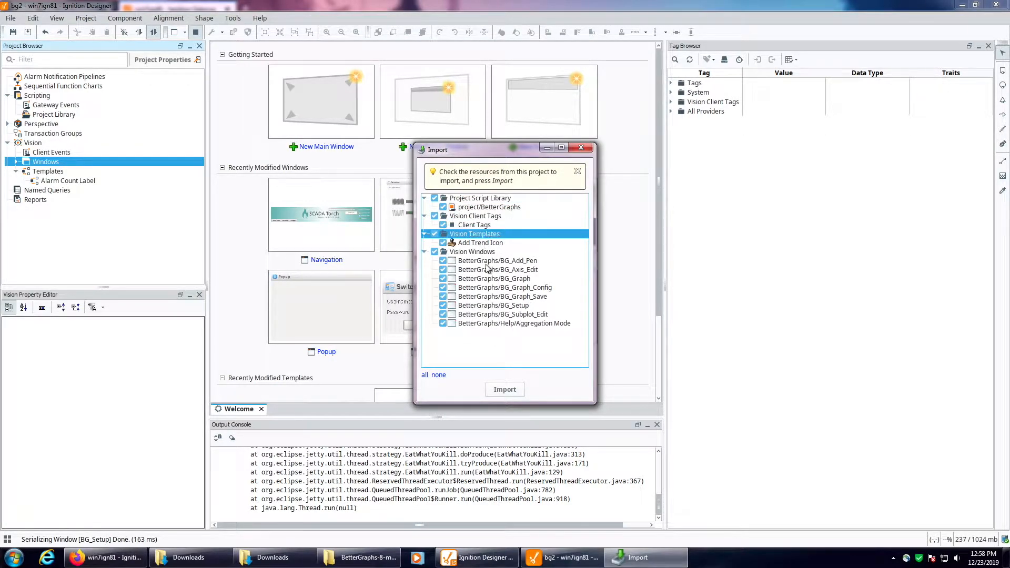
click(473, 254)
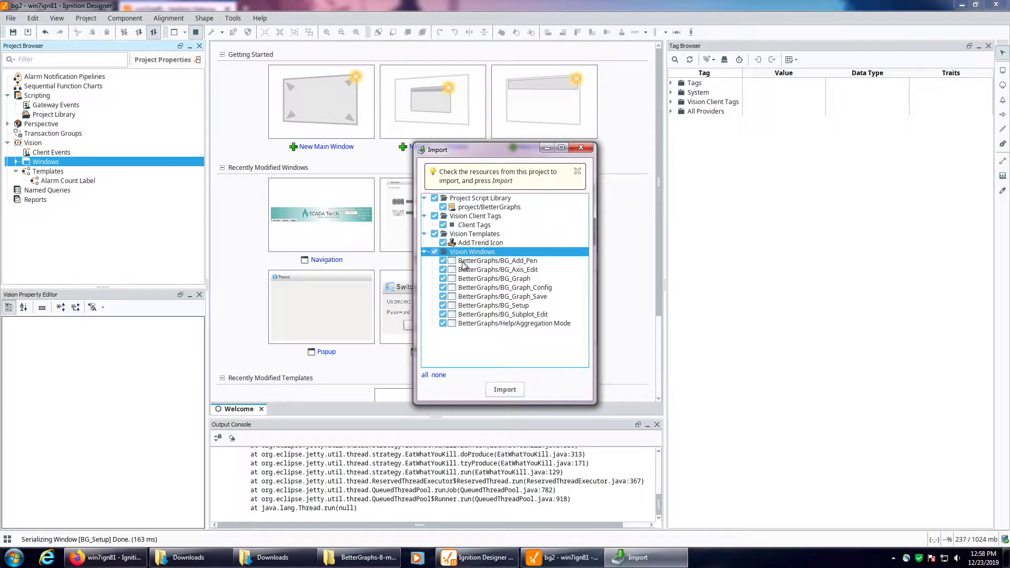
click(474, 217)
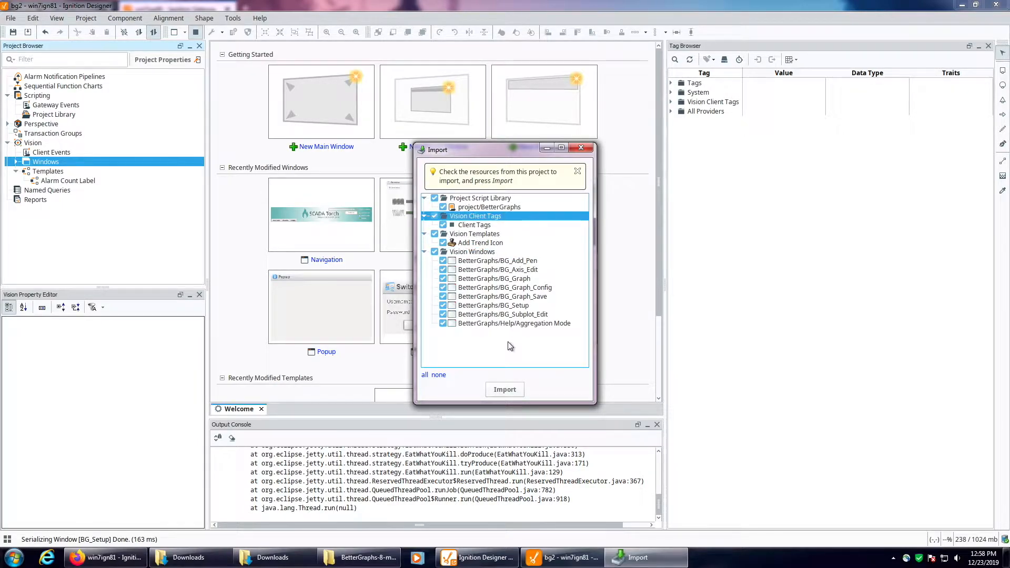
click(479, 224)
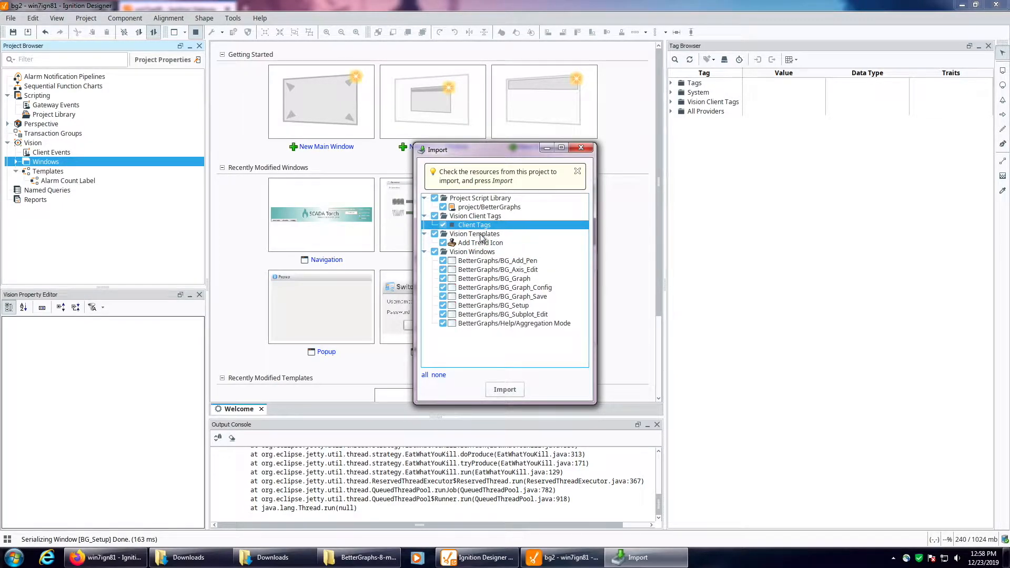
click(520, 390)
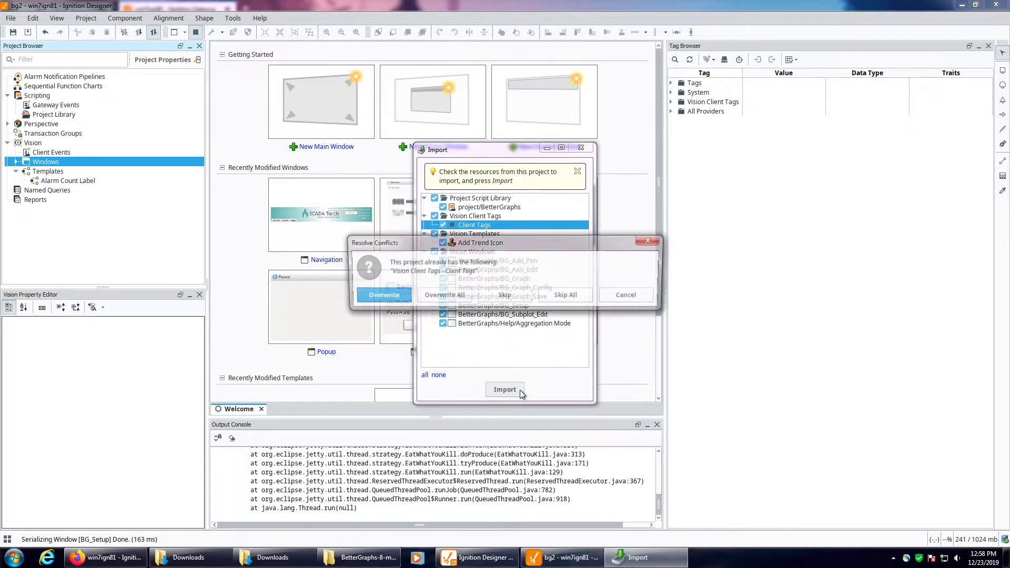
click(392, 298)
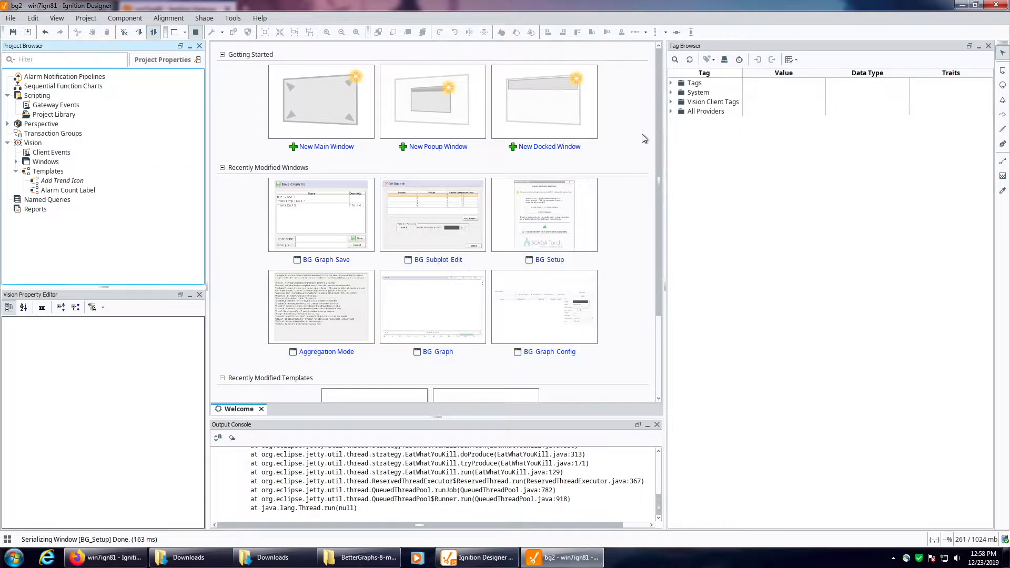
Step: Examine the imported BetterGraphs client tags, templates, Vision windows and project library script
click(673, 102)
click(678, 112)
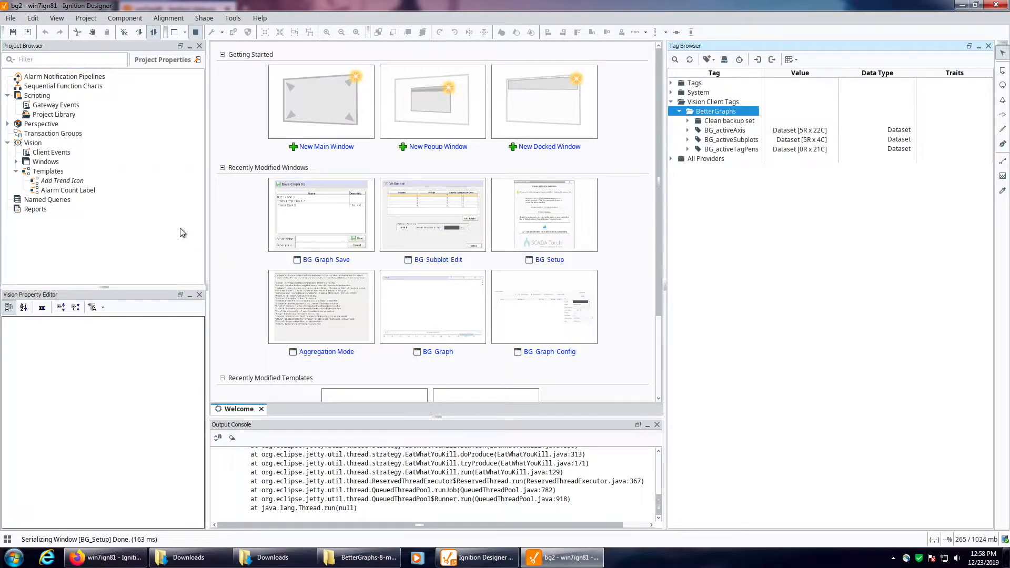
click(34, 173)
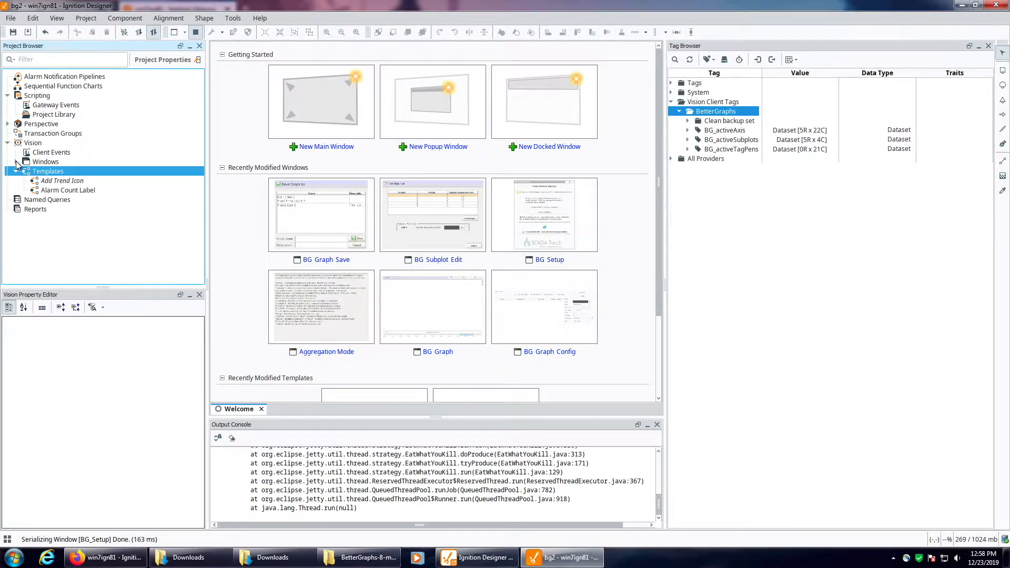
click(16, 162)
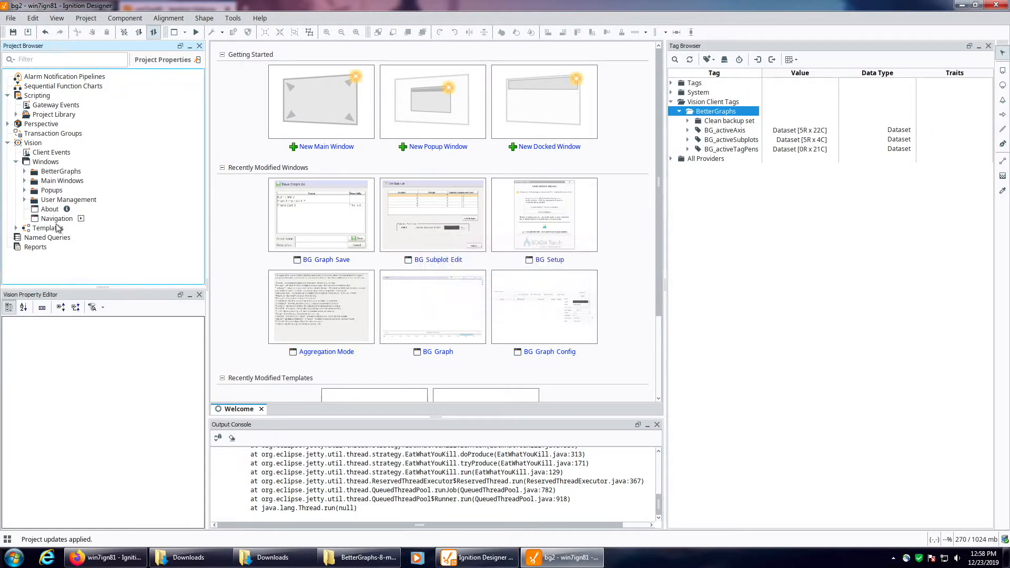
click(25, 171)
click(47, 172)
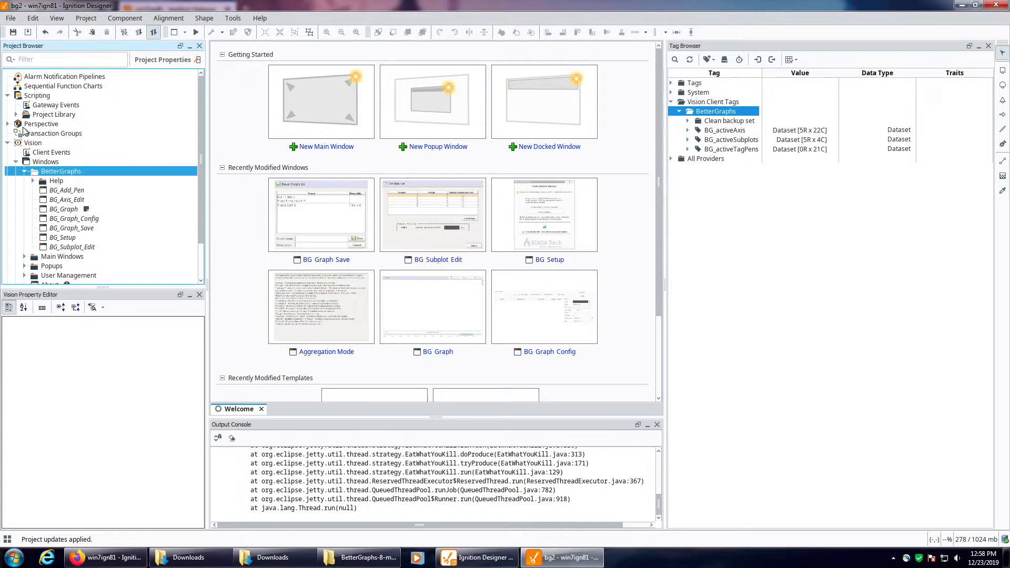
click(16, 114)
click(41, 125)
click(25, 124)
click(52, 135)
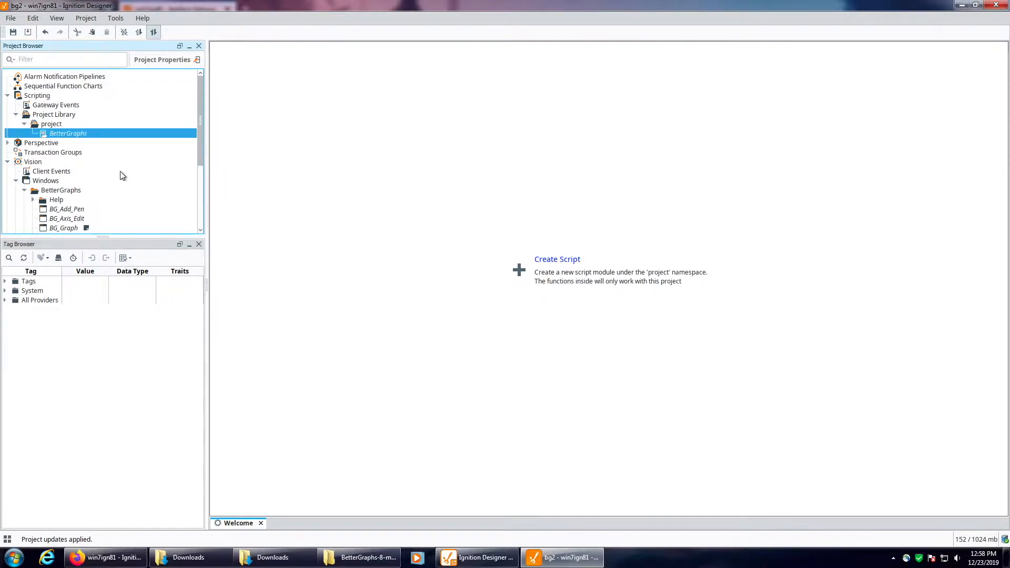
Step: Open the BG_Setup window from the BetterGraphs folder and put it in preview mode
scroll(87, 164, down, 4)
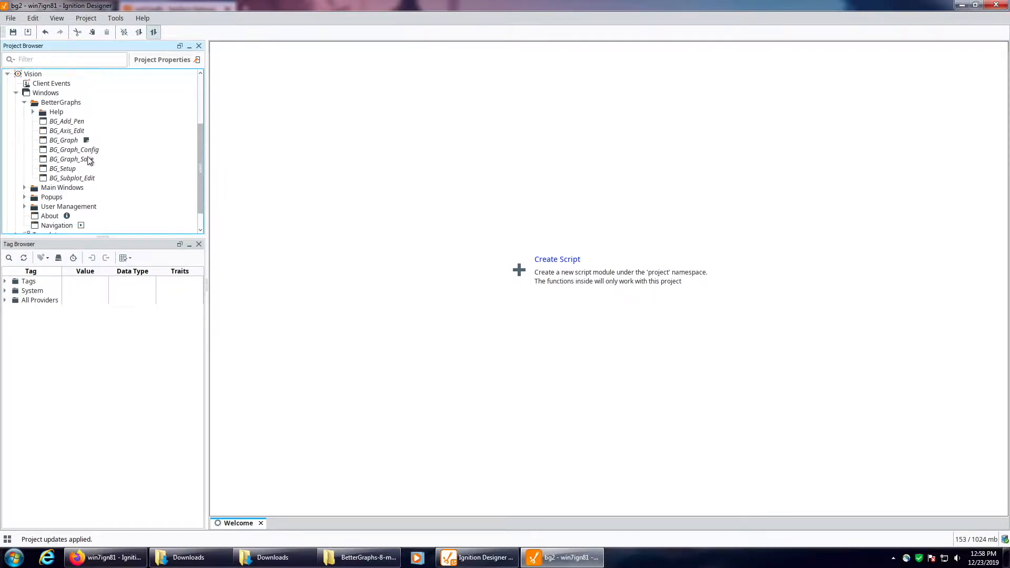
click(64, 145)
double_click(63, 193)
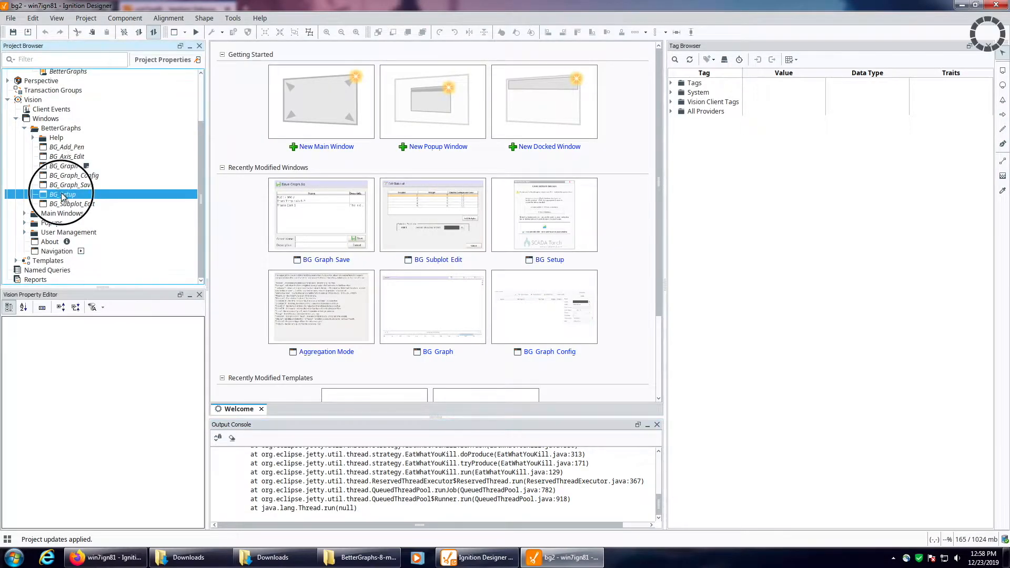
key(F5)
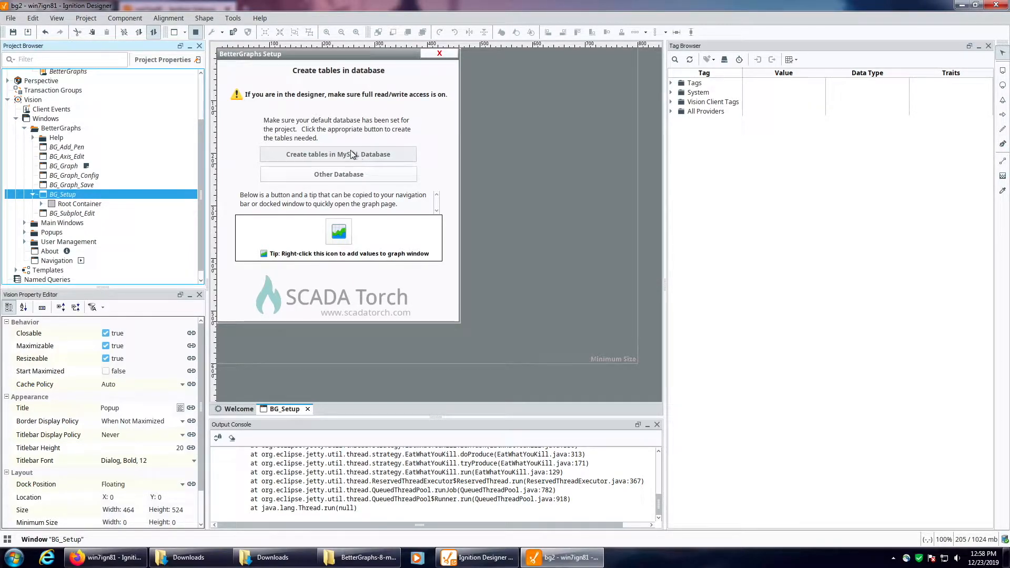
Step: Read through the table creation statements that BG_Setup provides for other database types, and close them
click(338, 177)
drag(375, 167, 771, 514)
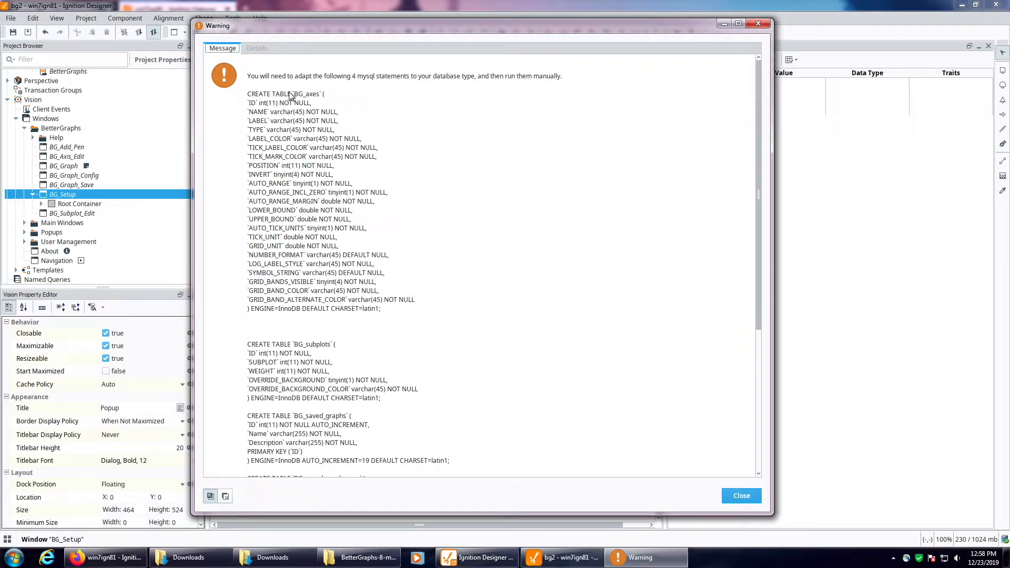
scroll(356, 230, down, 8)
drag(397, 469, 250, 247)
scroll(274, 248, up, 8)
drag(302, 328, 255, 69)
click(257, 102)
scroll(359, 292, down, 10)
scroll(352, 296, up, 10)
scroll(345, 300, down, 8)
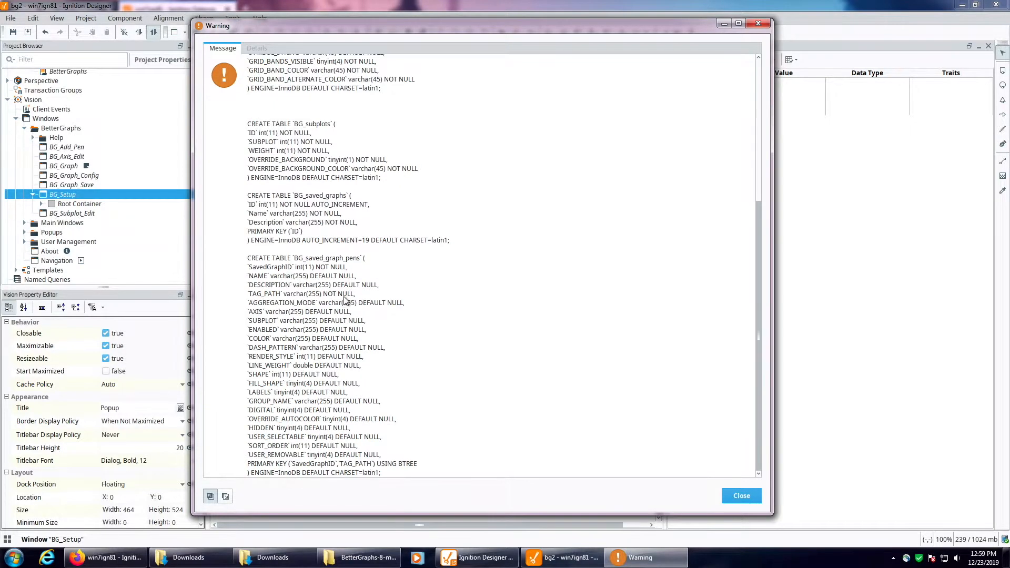
click(737, 494)
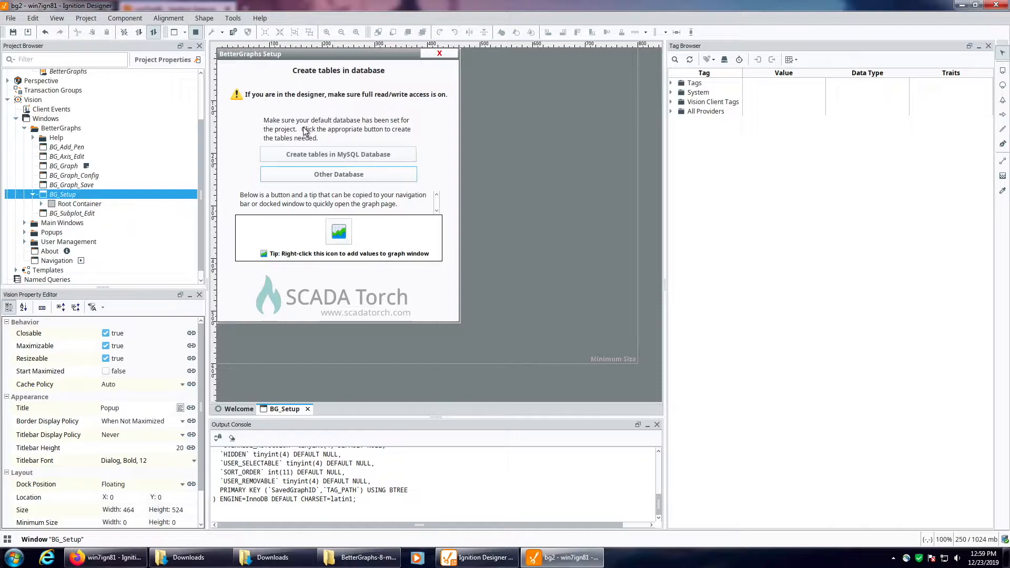
Step: Set the Designer to full read/write mode and create the BetterGraphs tables in the MySQL database, accepting each table's confirmation
click(154, 33)
click(314, 155)
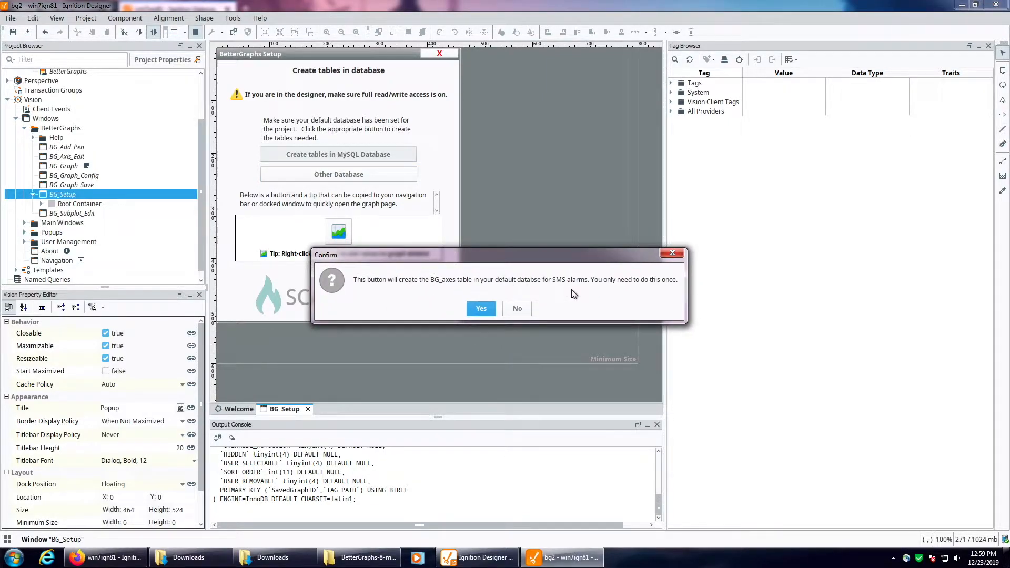
click(480, 309)
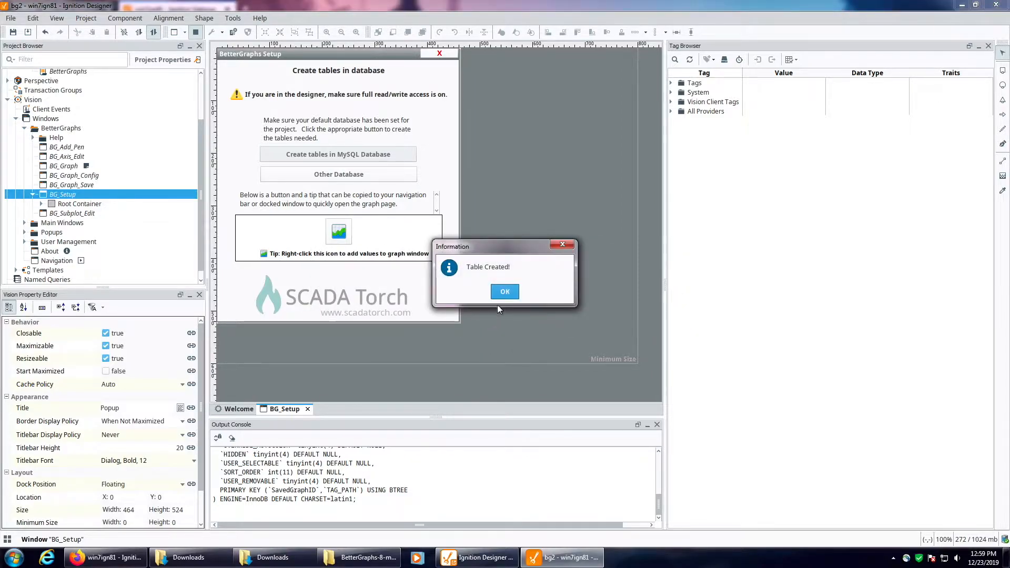
click(504, 290)
click(505, 292)
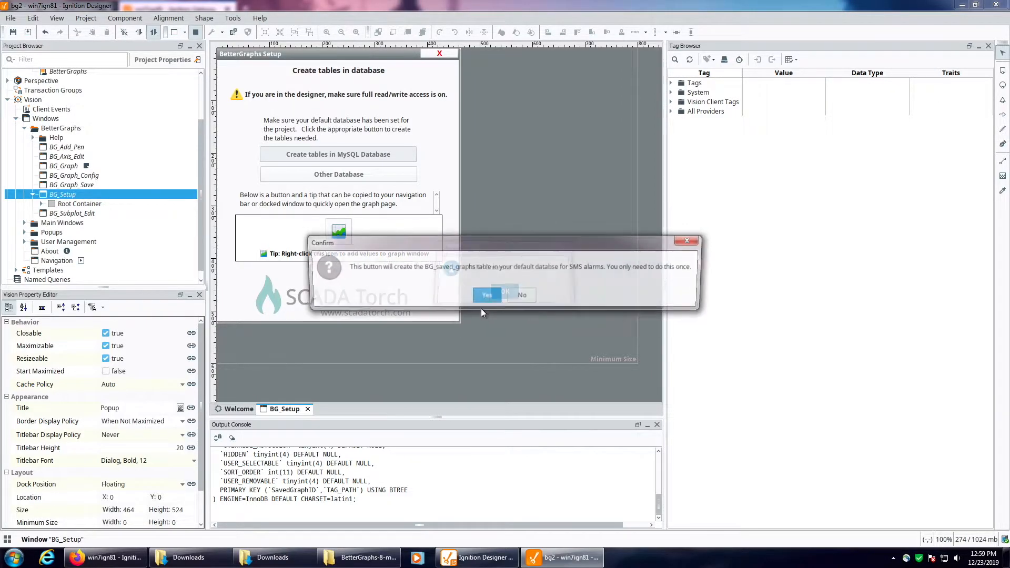
click(484, 300)
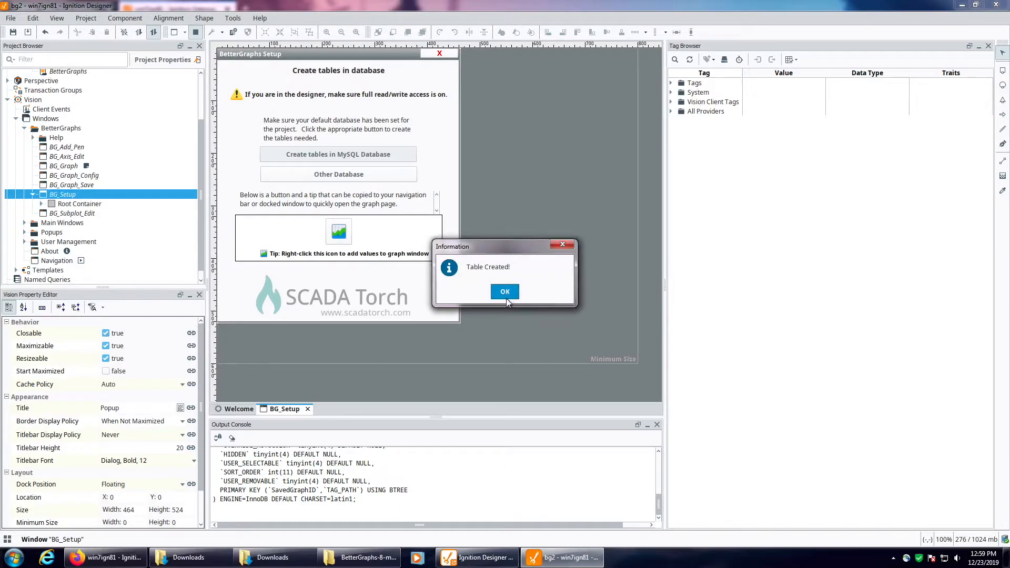
click(505, 292)
click(480, 300)
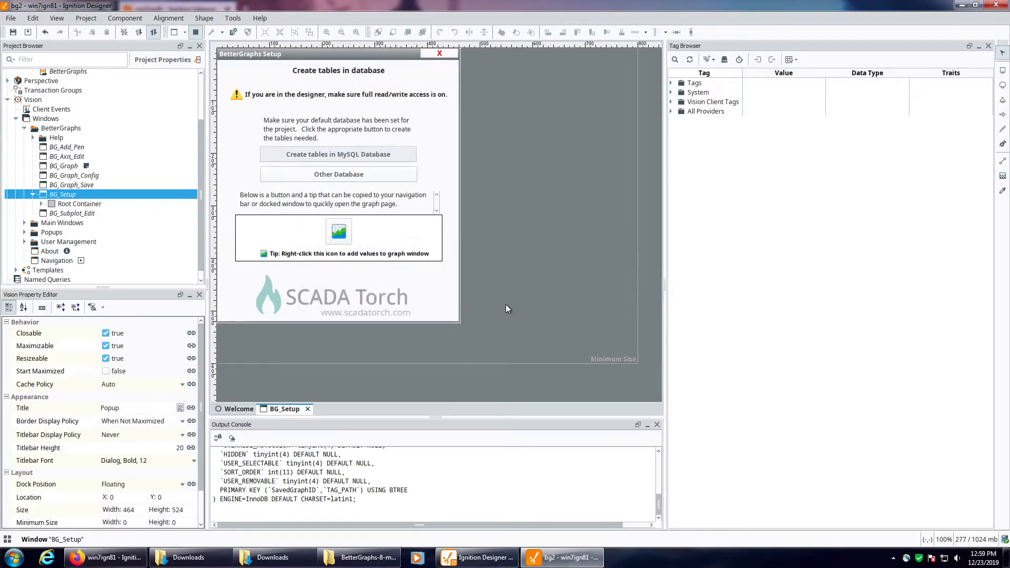
click(505, 292)
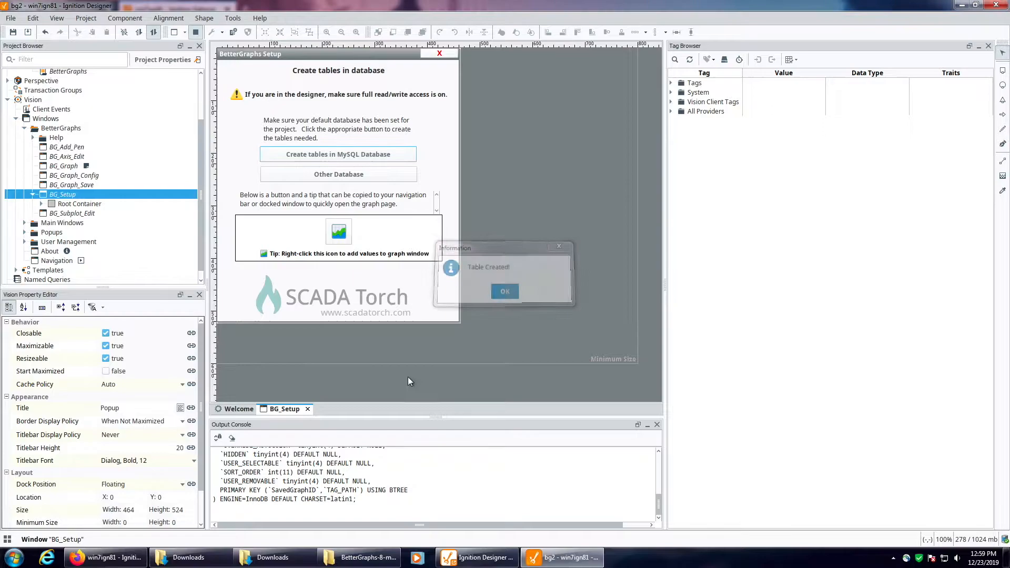
Step: Close the BG_Setup window, committing its changes, and open the Overview window from Main Windows
click(308, 409)
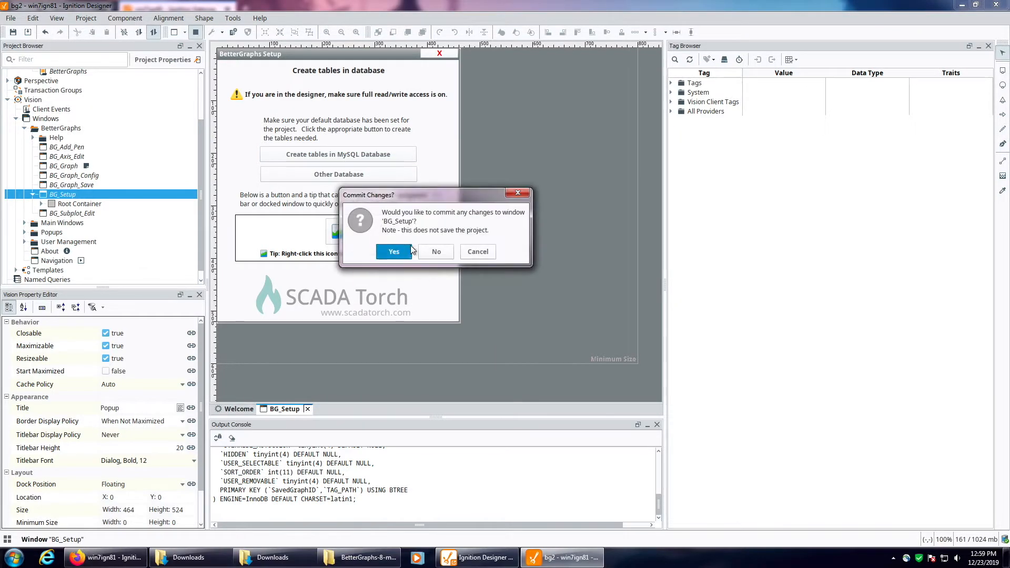
click(384, 253)
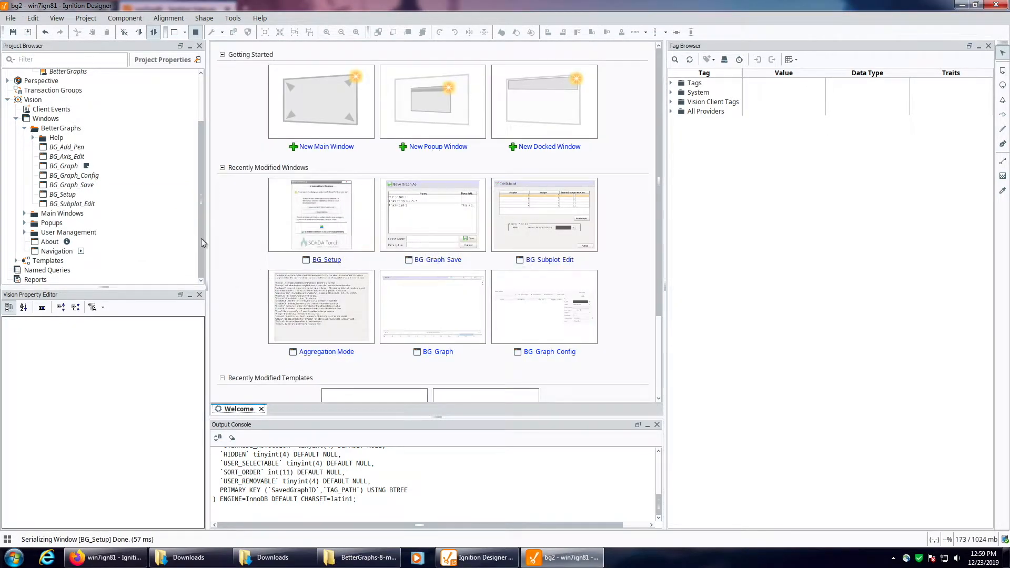
click(24, 213)
double_click(58, 242)
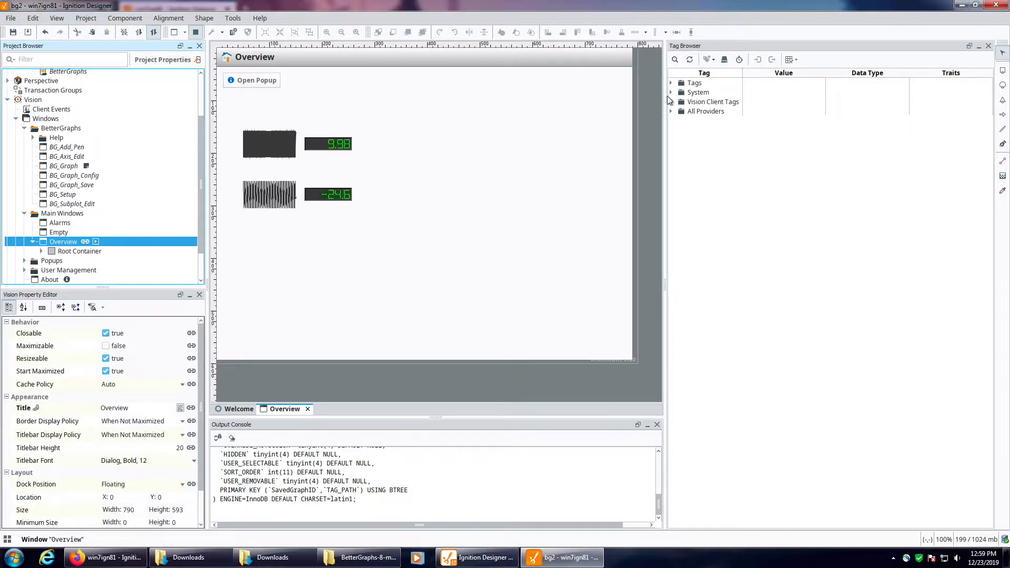
Step: Leave preview mode and place an Add Trend Icon template instance beside each of the two LED displays in the Overview window
scroll(50, 231, down, 2)
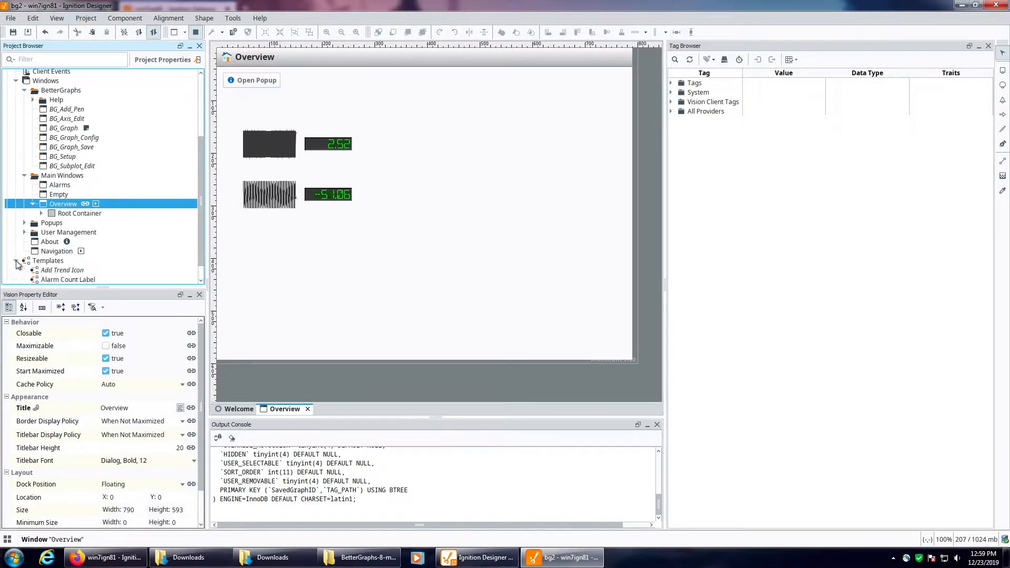
click(45, 271)
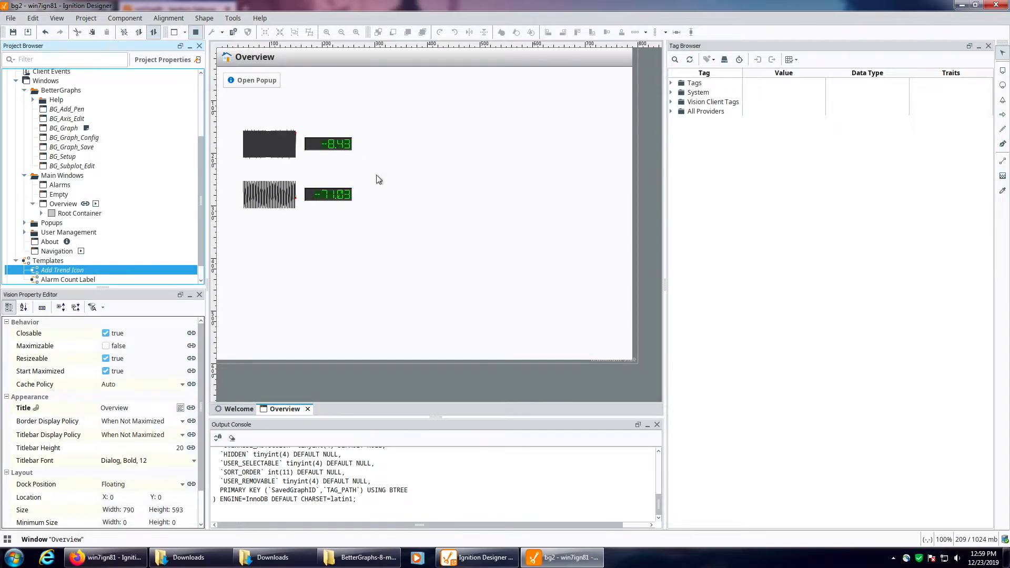
click(196, 33)
drag(68, 272, 368, 199)
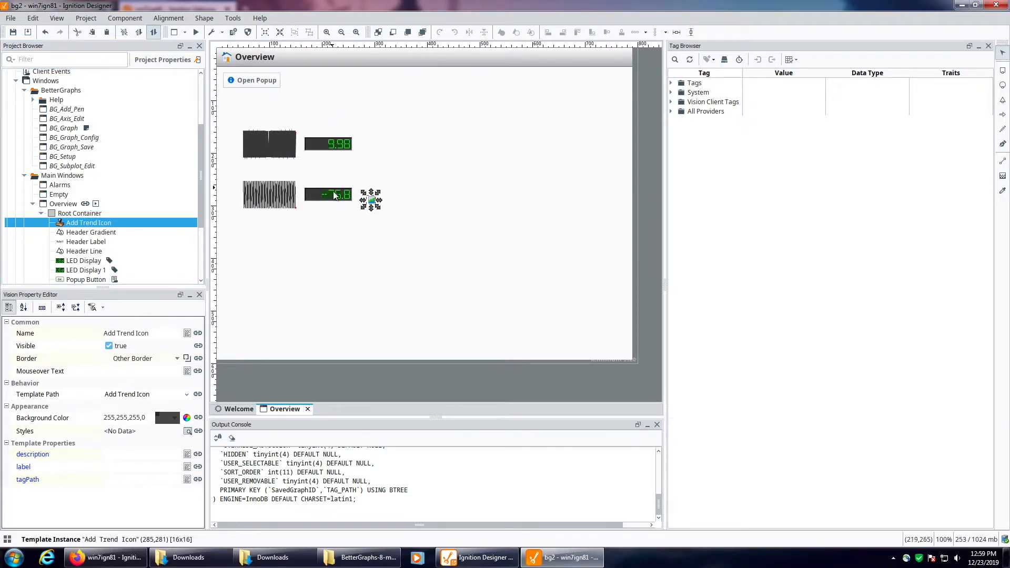
scroll(79, 211, down, 4)
drag(56, 260, 372, 141)
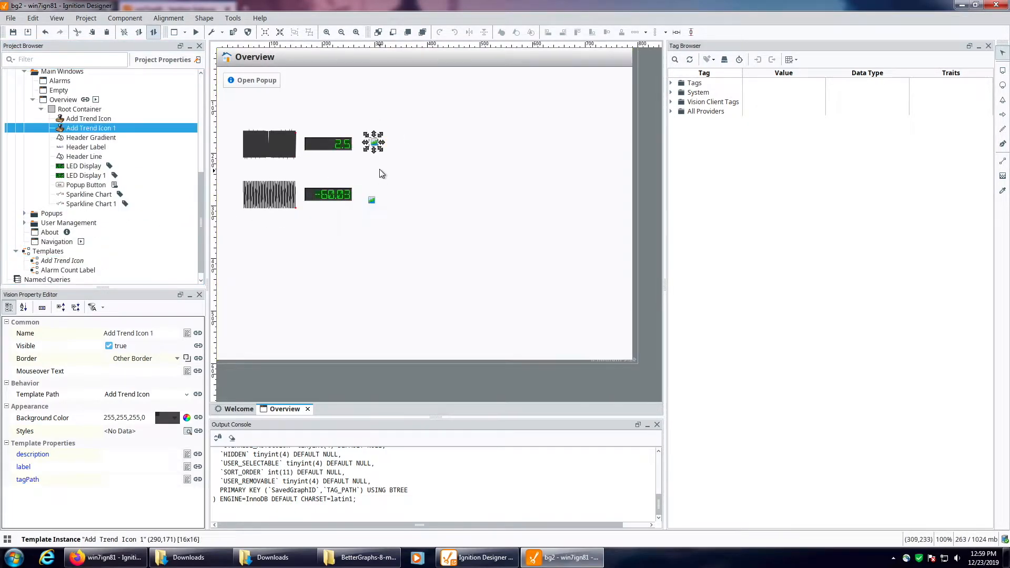
Step: Copy the tag path of Sine1 and set it as the upper trend icon's tagPath, [default]Sine/Sine1
click(671, 83)
click(679, 101)
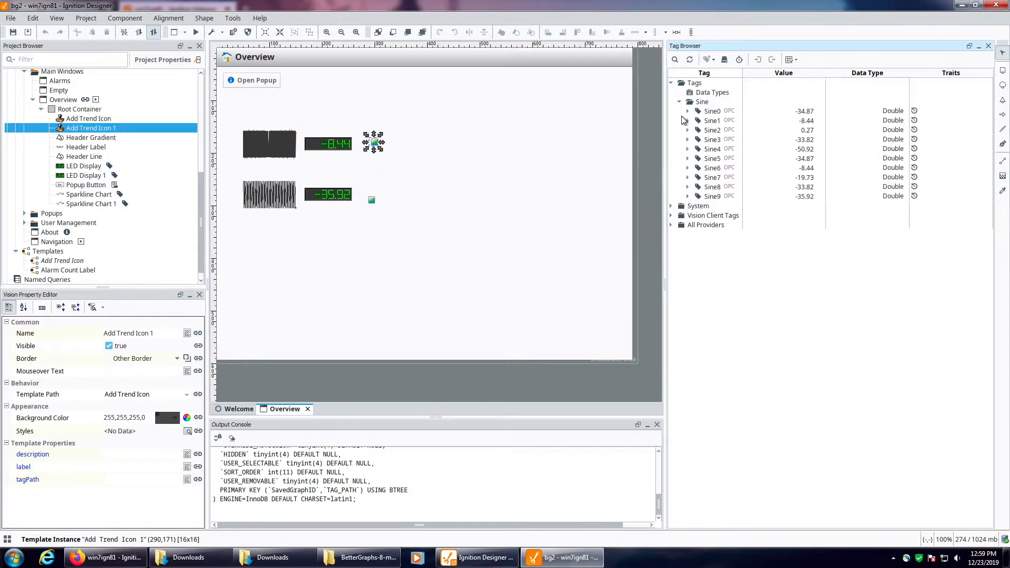
click(710, 121)
right_click(711, 121)
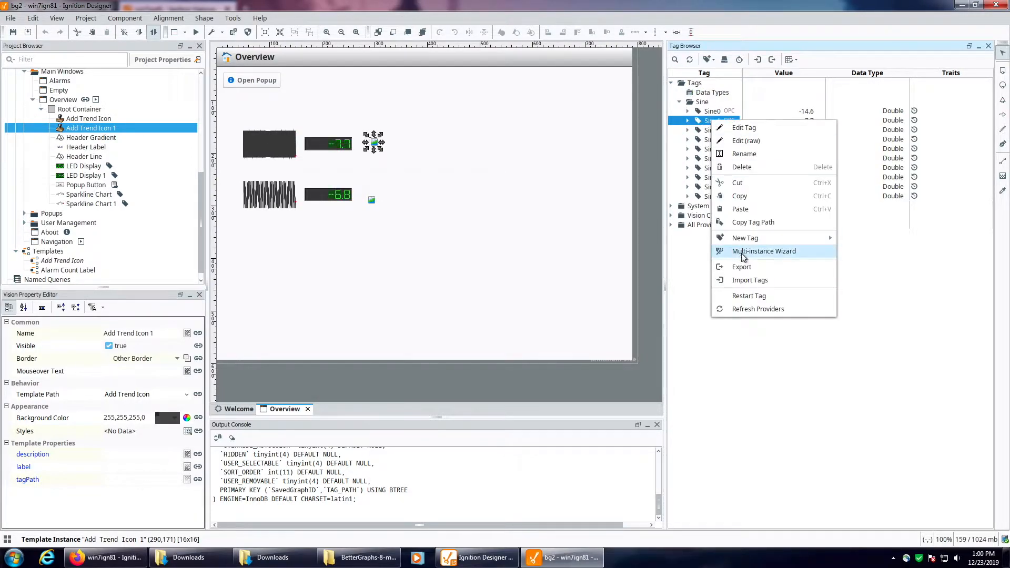
click(753, 223)
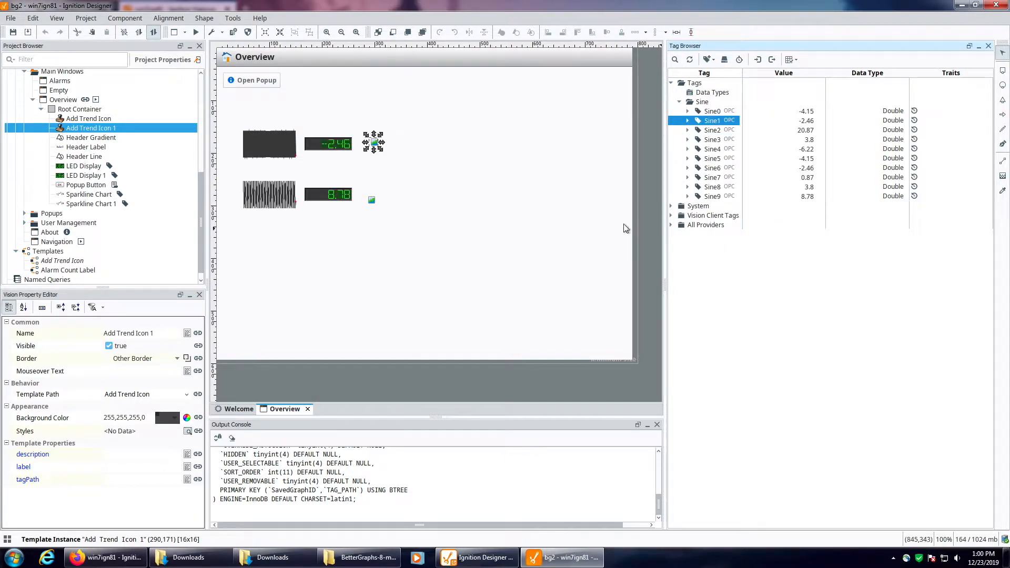
click(381, 221)
click(136, 482)
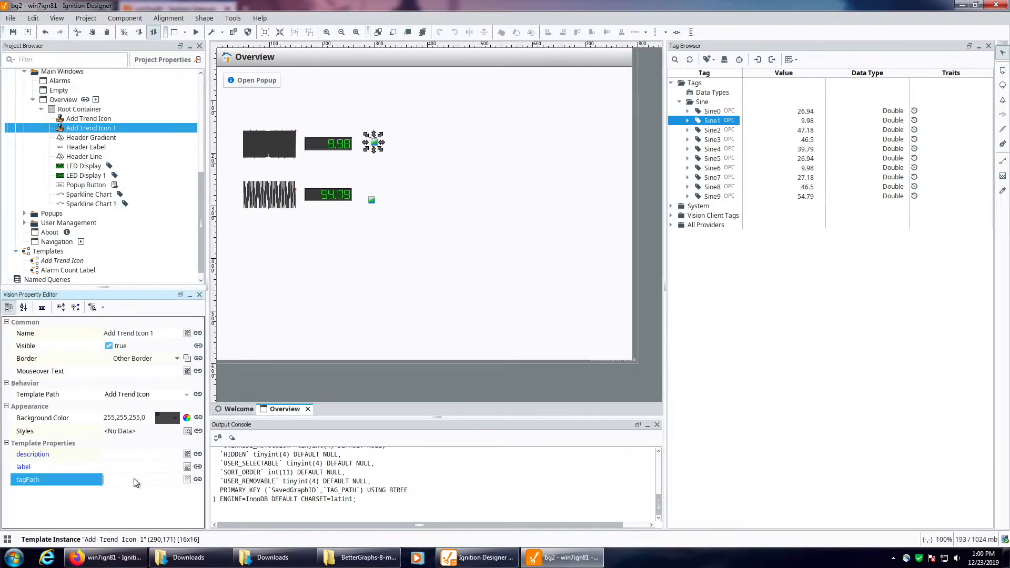
key(Return)
Step: Set both the description and the label of the upper trend icon to sine1
click(125, 457)
click(125, 468)
click(129, 455)
text(sine1)
click(125, 468)
text(sine1)
click(127, 479)
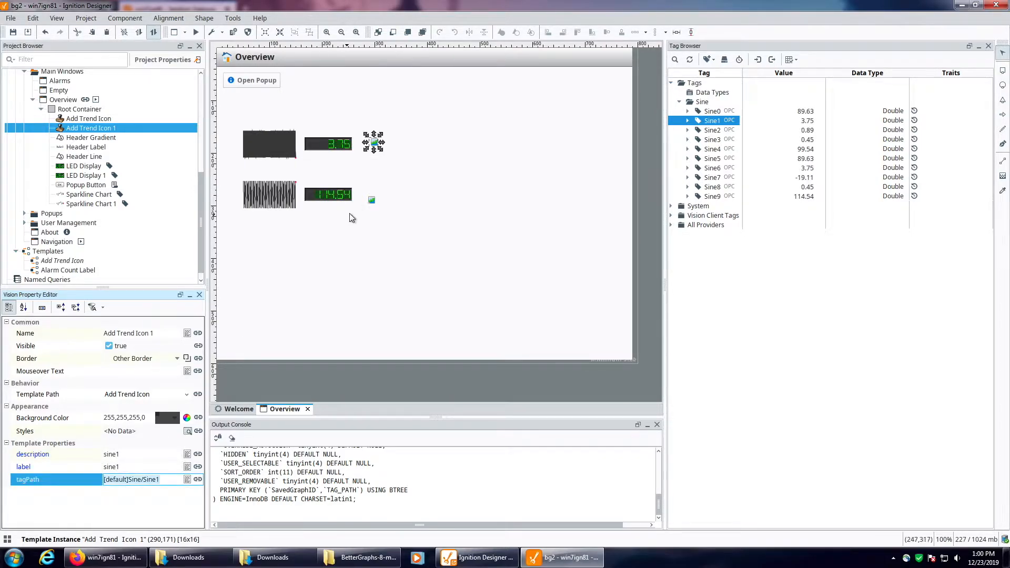
Step: Give the lower trend icon the description sine and the copied Sine9 tag path, [default]Sine/Sine9, as its tagPath
click(371, 200)
click(111, 455)
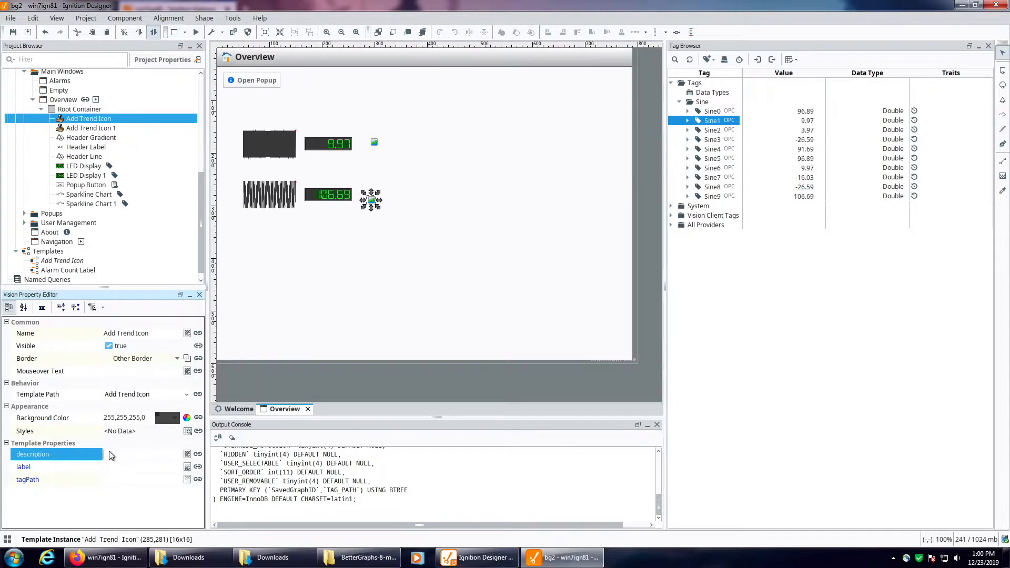
mouse_move(712, 196)
mouse_down()
mouse_move(417, 214)
mouse_move(371, 200)
mouse_move(177, 454)
mouse_move(650, 244)
mouse_move(720, 197)
mouse_up()
right_click(721, 198)
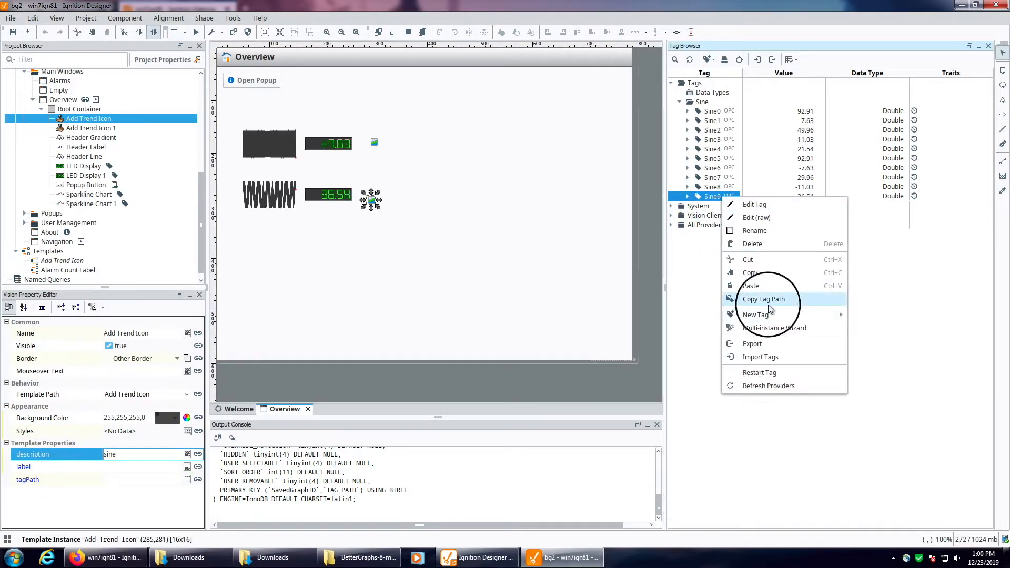
click(776, 299)
click(713, 198)
right_click(713, 198)
click(776, 299)
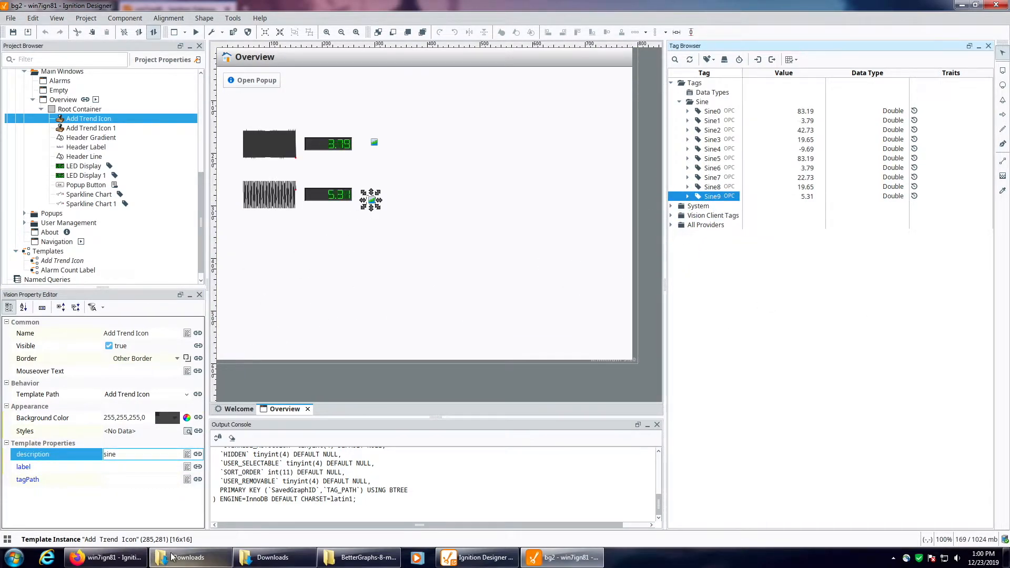
click(156, 480)
key(ctrl+v)
key(Return)
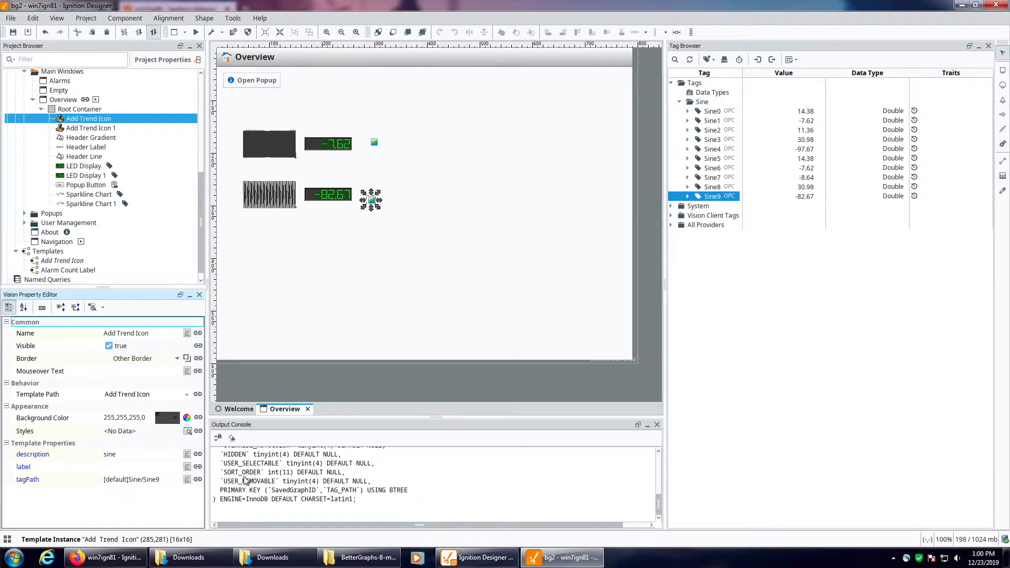
Step: Set both the label and the description of the lower trend icon to sine9, and save the project
click(129, 468)
click(366, 240)
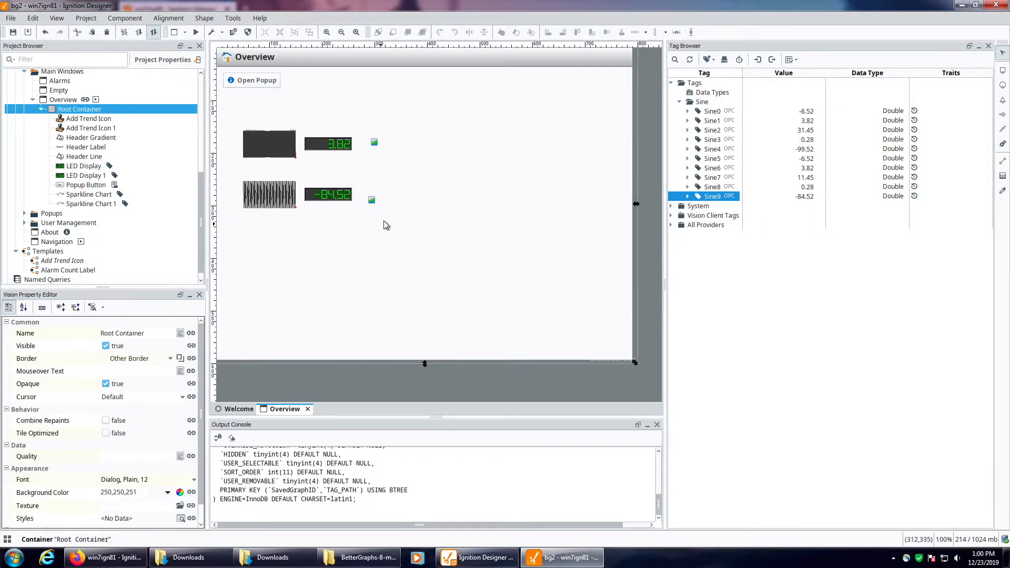
click(373, 202)
click(117, 467)
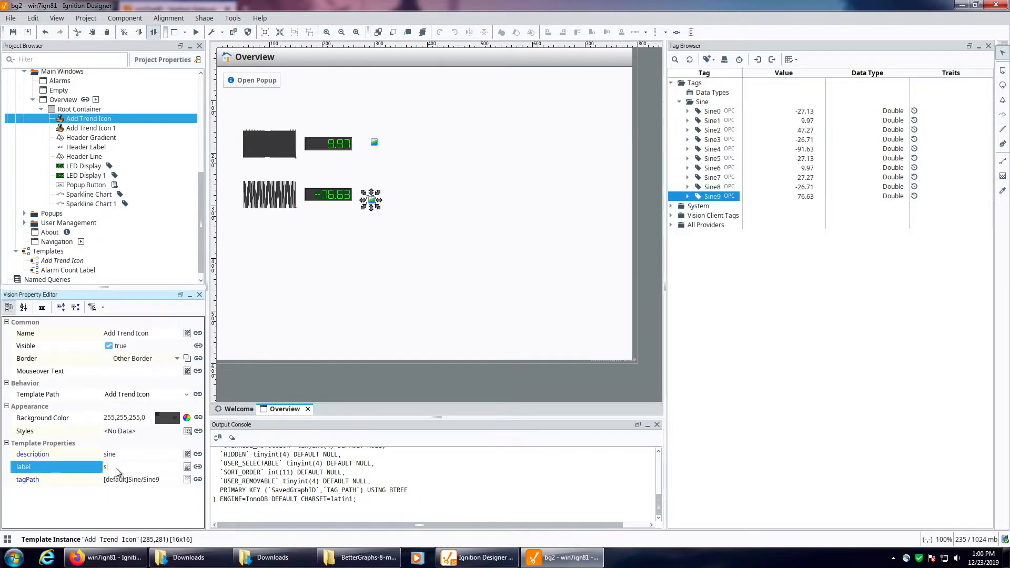
key(Return)
click(149, 454)
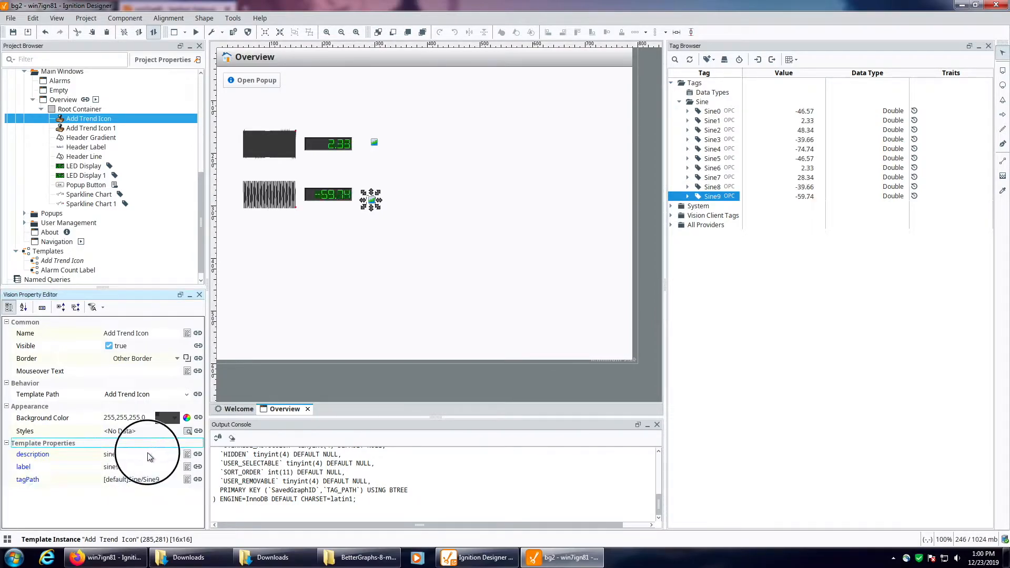
text(9)
key(Return)
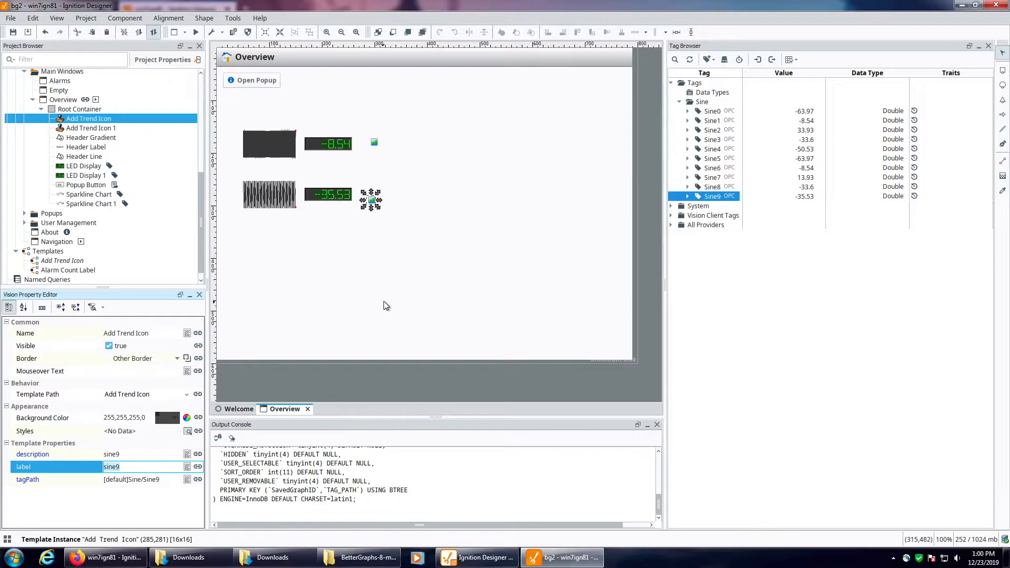
click(383, 304)
click(13, 32)
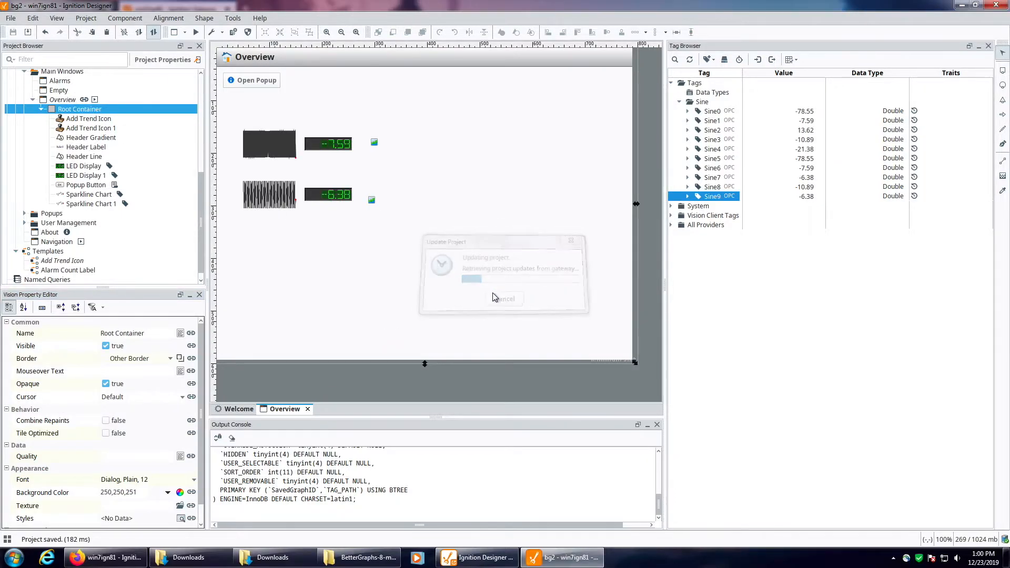
Step: Launch the bg2 project as a windowed client and log in with the account's username and password
click(233, 17)
mouse_move(263, 100)
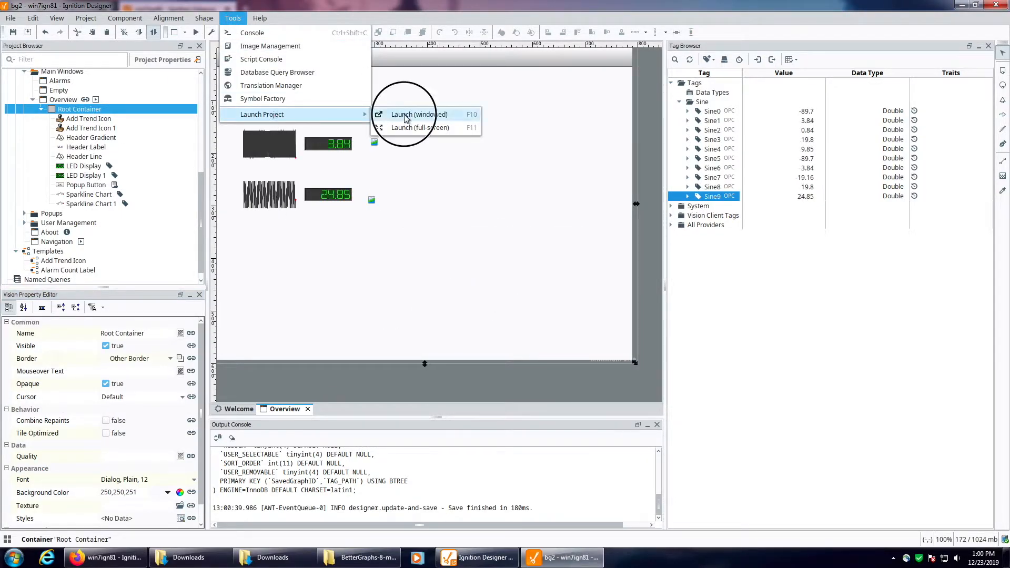
click(347, 115)
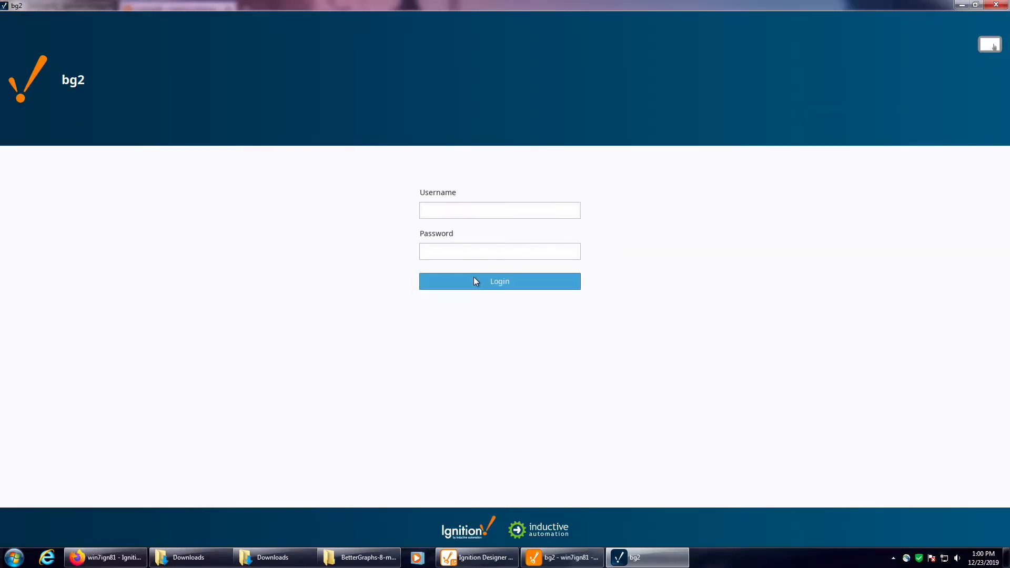
text(password)
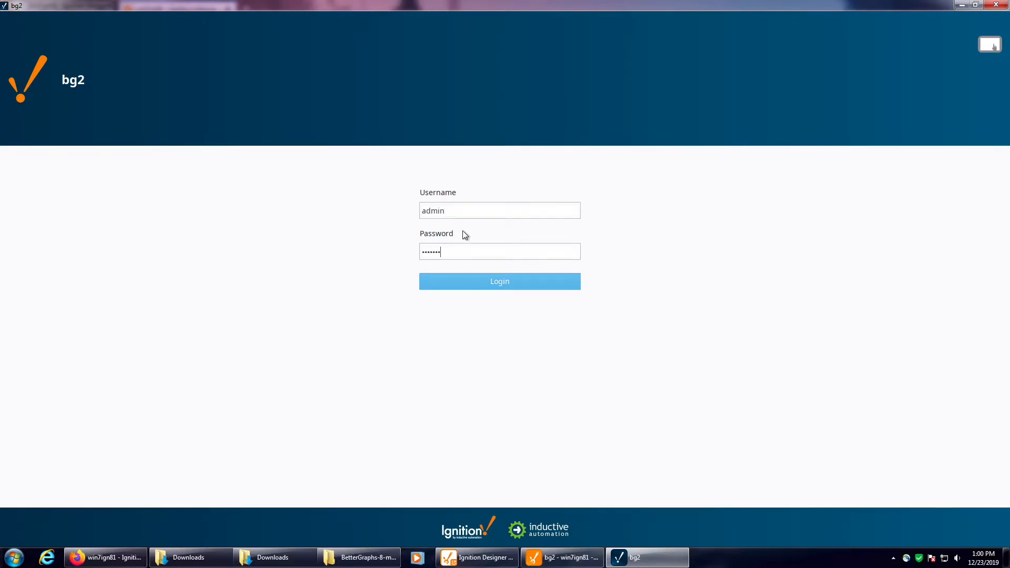
key(Return)
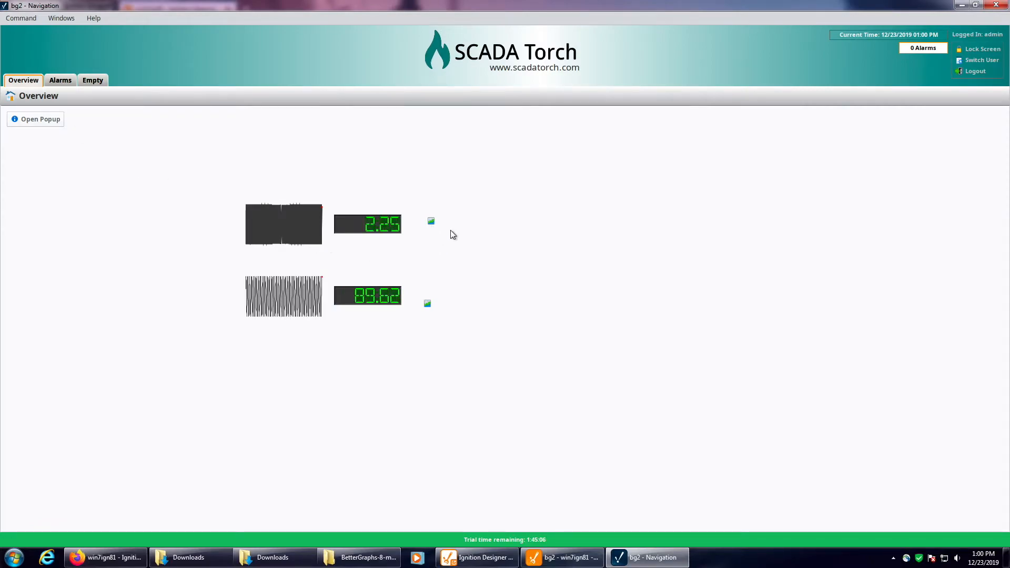
Step: Add the Sine1 tag to the graph as a pen with its default settings, using the upper trend icon
click(431, 221)
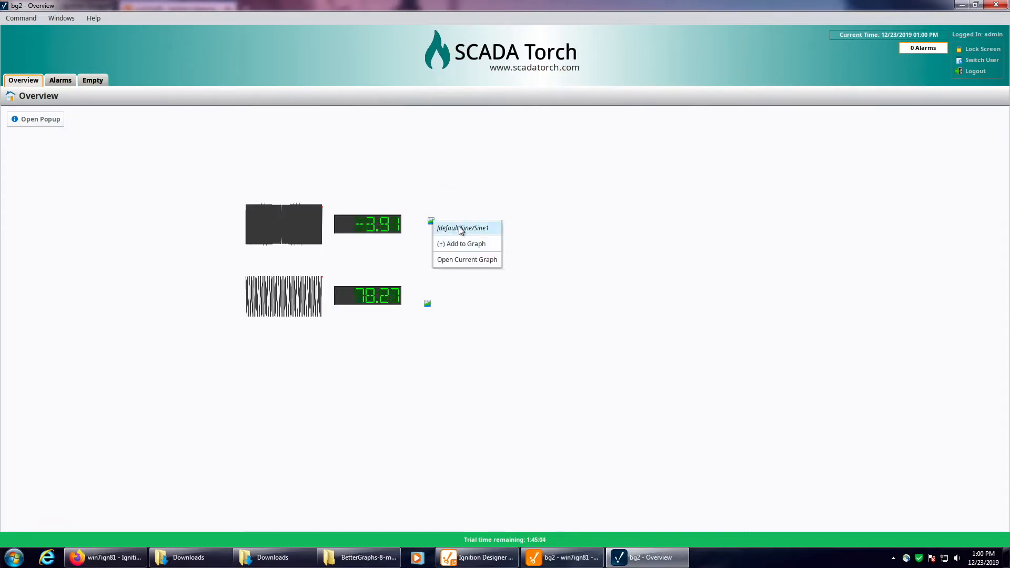
click(479, 244)
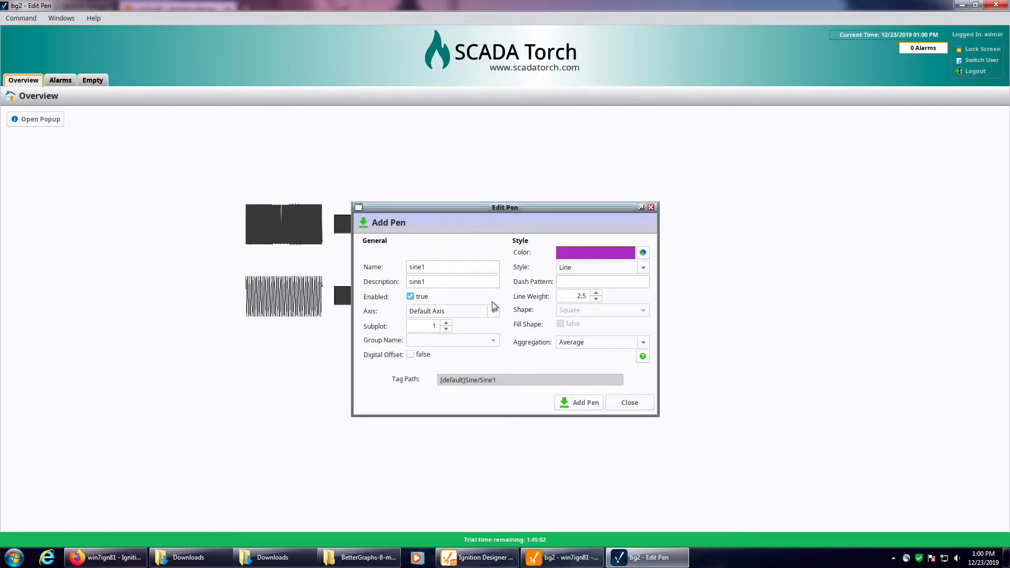
click(580, 404)
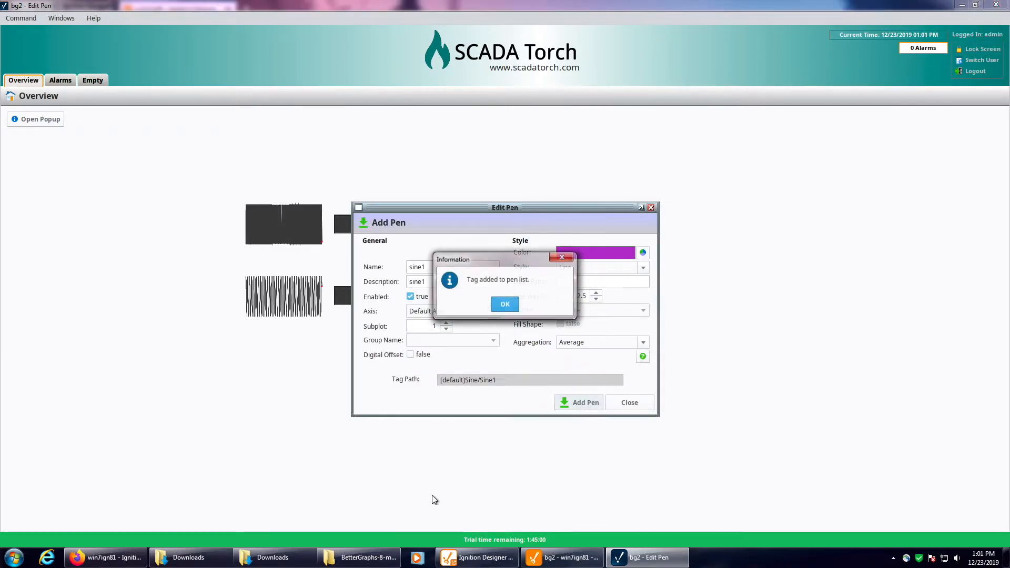
click(506, 303)
Step: Add the Sine9 tag to the graph as a pen with its default settings, using the lower trend icon
click(427, 305)
click(451, 326)
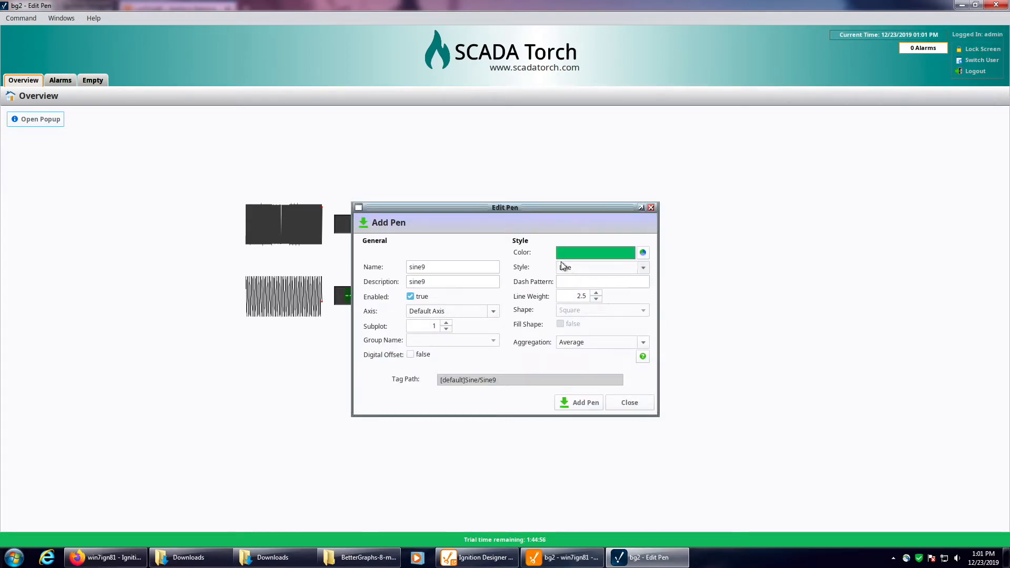
click(580, 404)
click(504, 304)
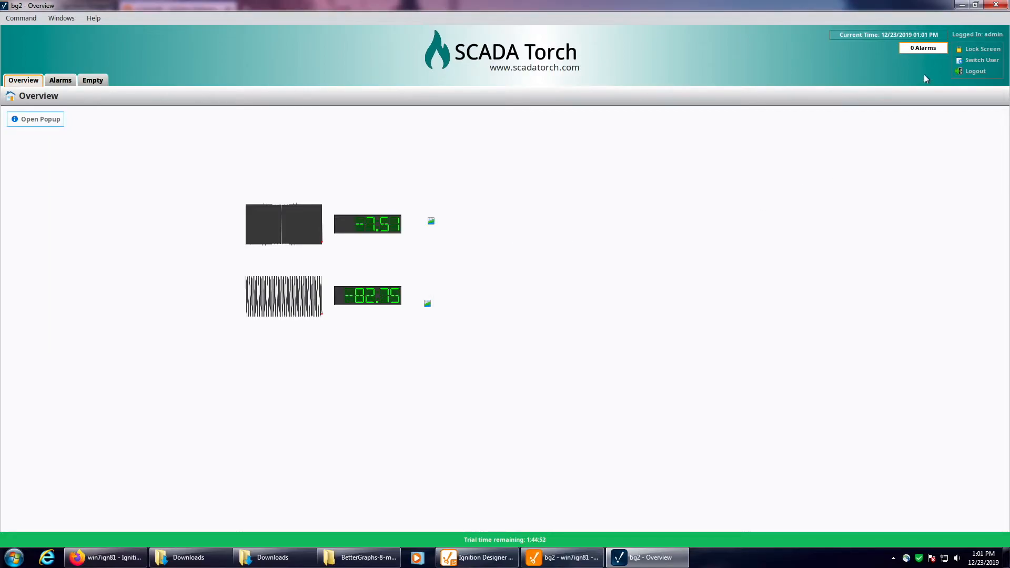
Step: Open the current graph from the upper trend icon and shift its window toward the Open Popup button
click(431, 221)
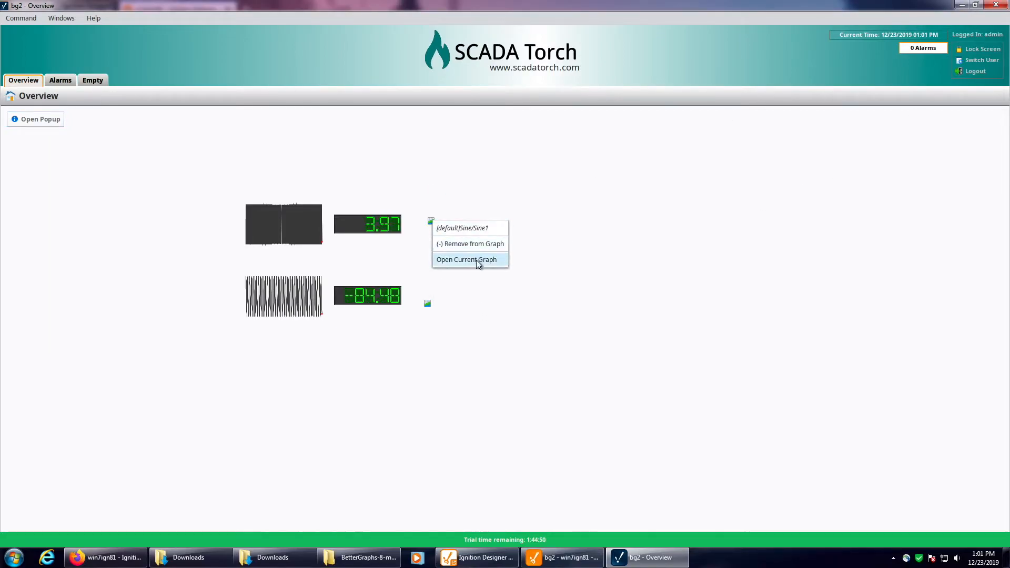
click(476, 260)
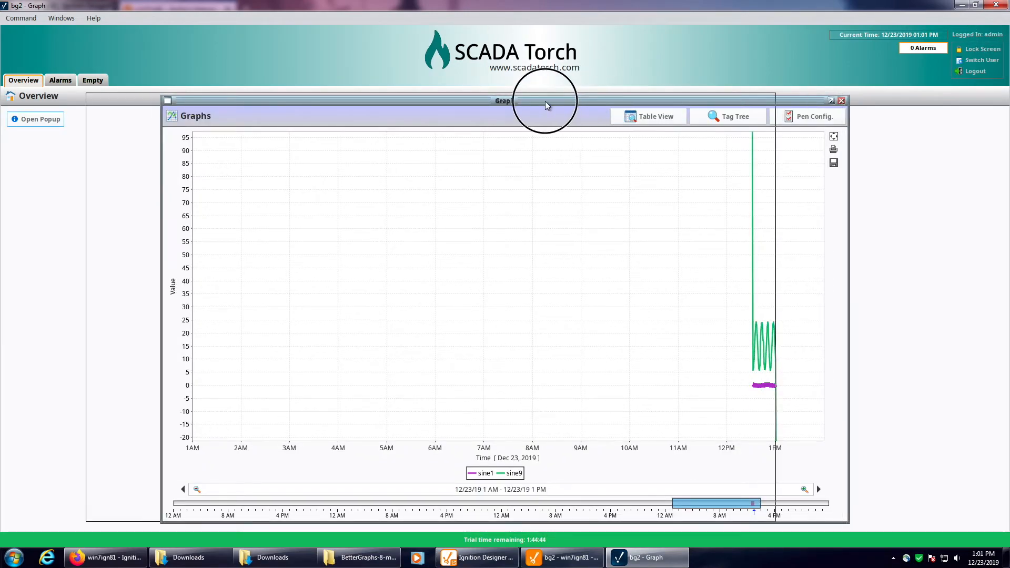
drag(547, 102, 473, 100)
Step: Open the graph's pen configuration and assign the sine9 pen to subplot 2
click(735, 115)
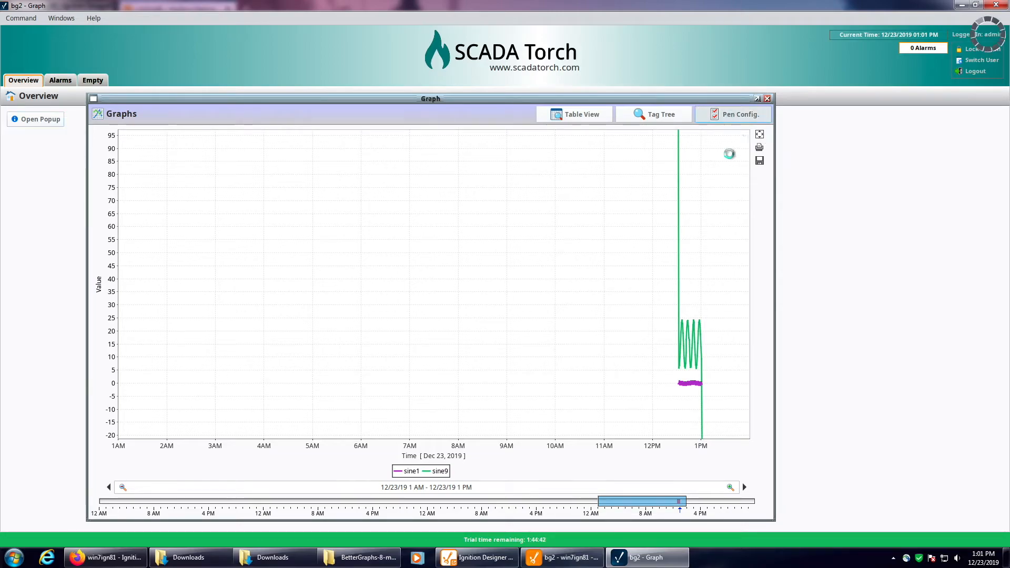
double_click(564, 299)
text(2)
key(Return)
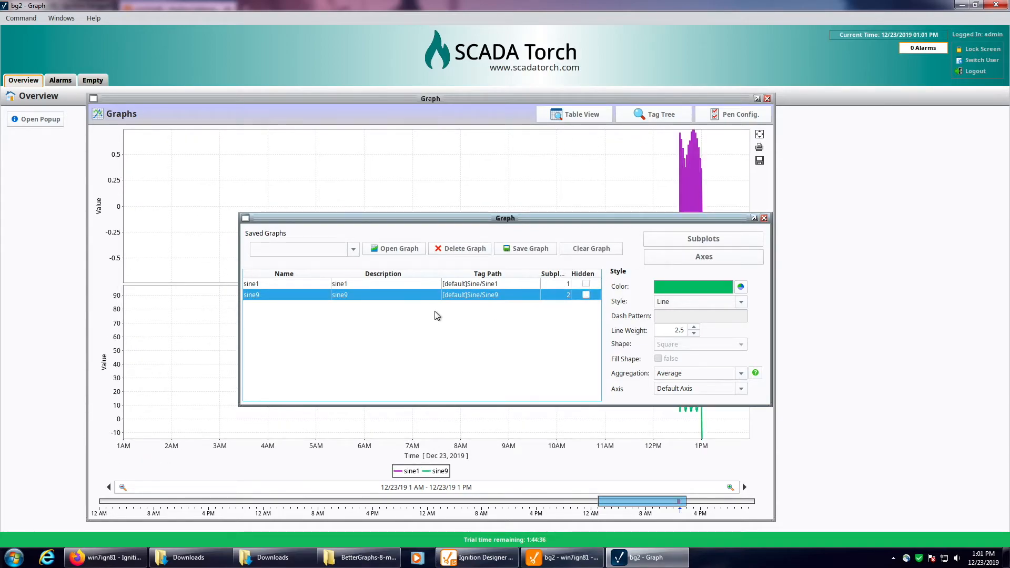
Step: Save the current graph under the name "test"
drag(505, 218, 530, 199)
click(550, 230)
text(tes)
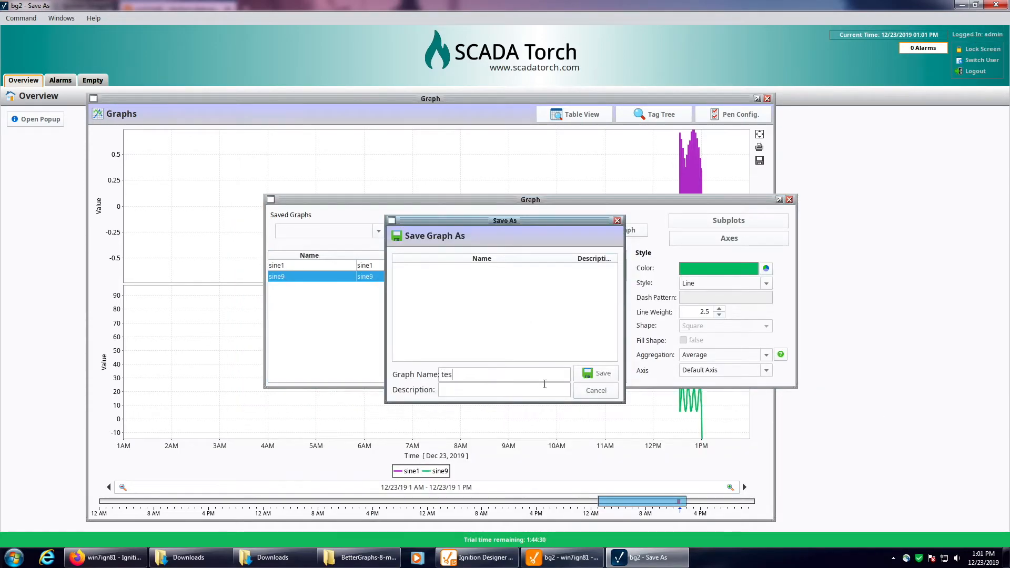
text(t)
click(576, 377)
Step: Clear the current graph, load the saved graph "test" in its place, and close the pen configuration
click(620, 231)
click(487, 308)
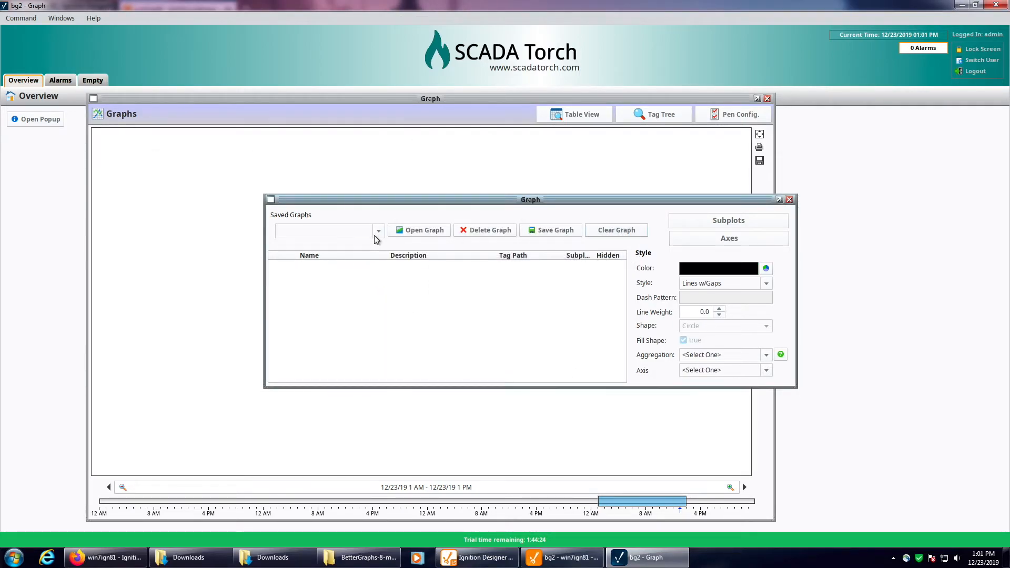
click(376, 231)
click(364, 241)
click(421, 230)
click(485, 309)
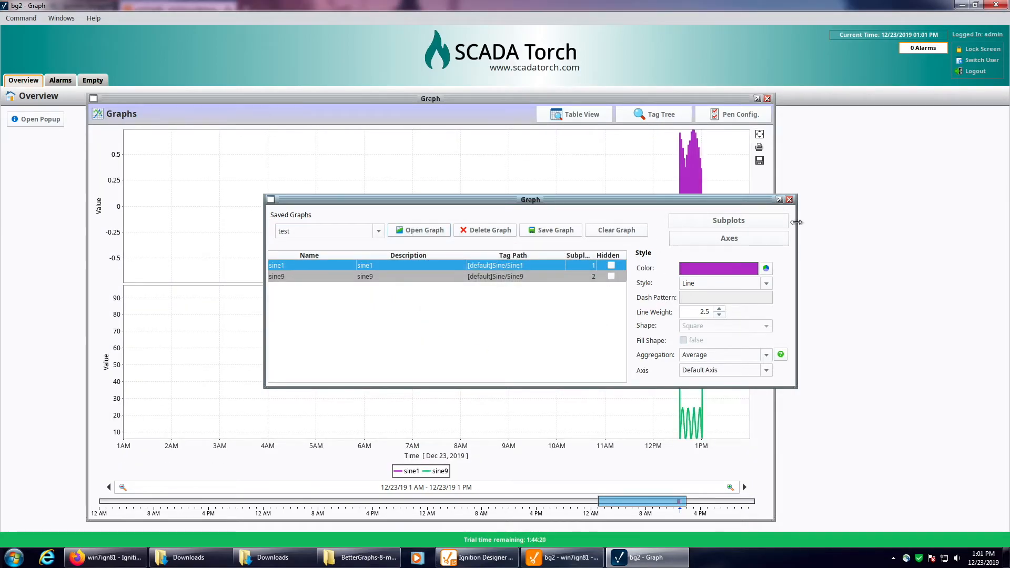
click(789, 199)
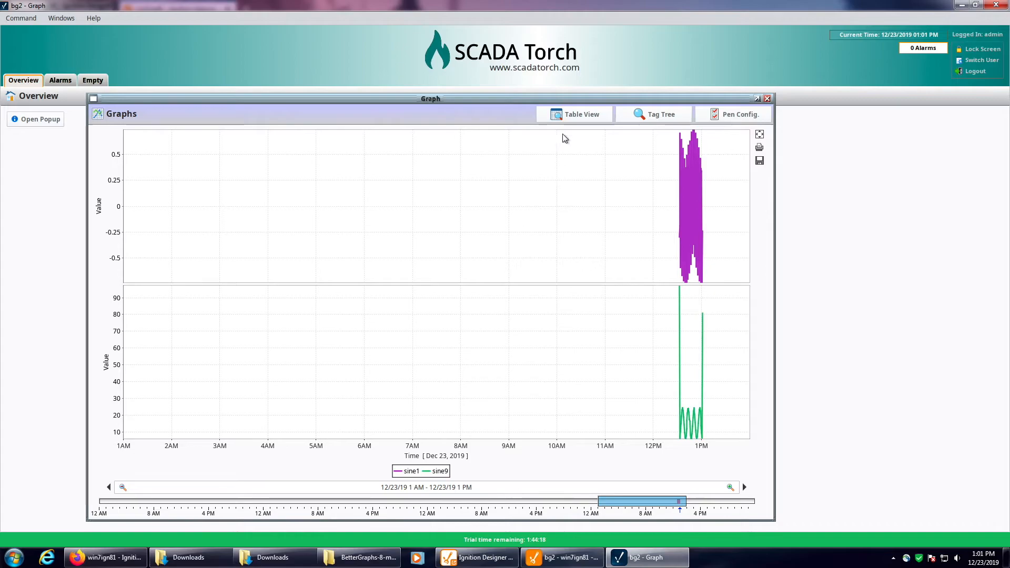
Step: Switch the graph to table view, retrieve the pens' data, and look through the timestamped rows
click(574, 114)
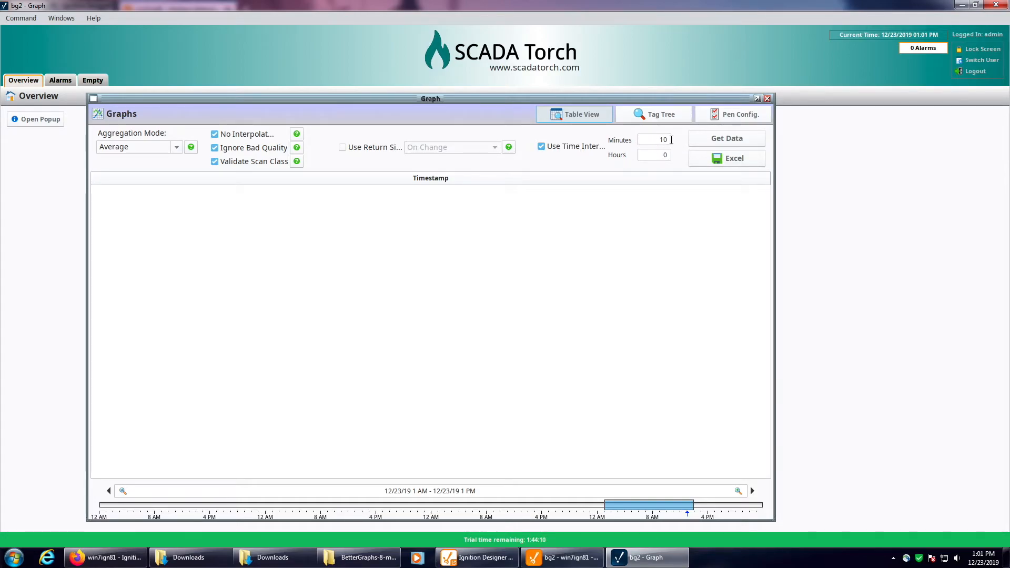
click(743, 144)
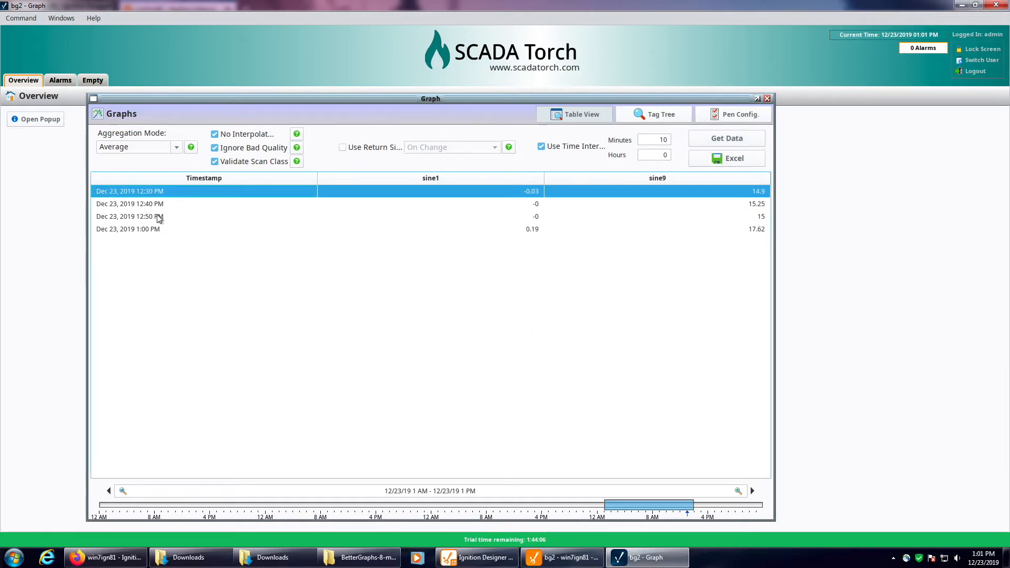
click(152, 205)
click(159, 217)
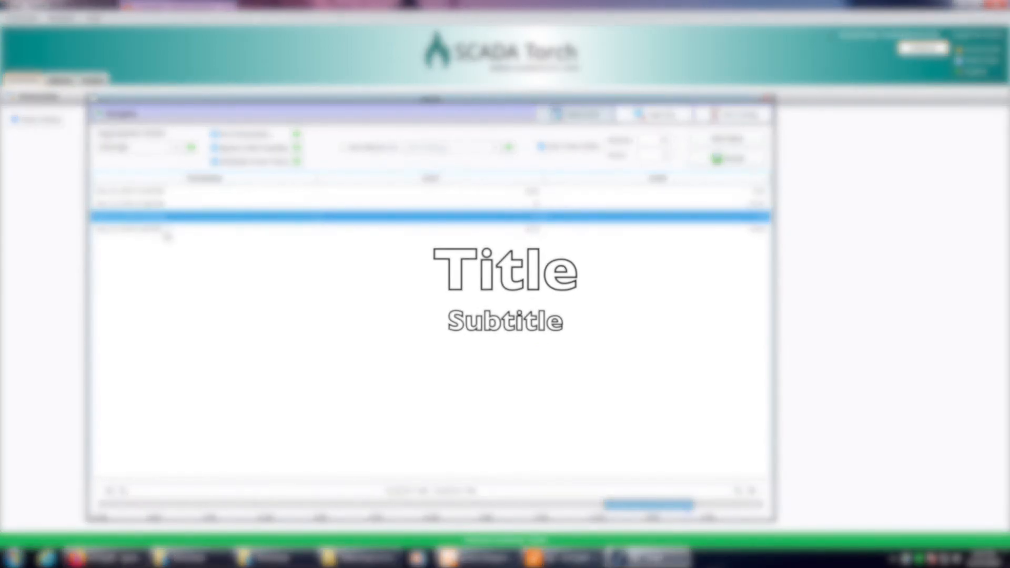
click(165, 230)
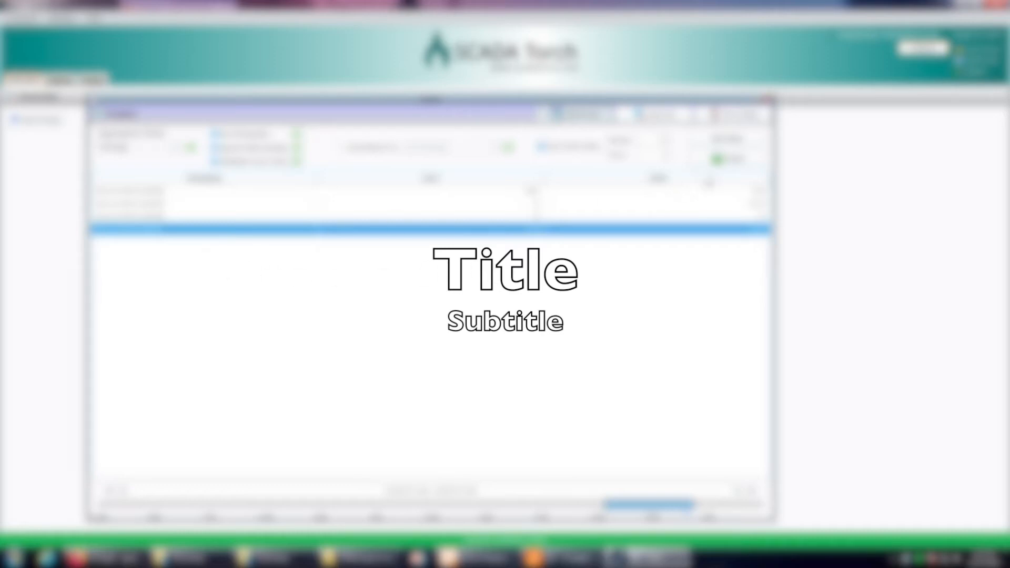
Step: View the save dialog for exporting the table data to Excel, dismiss it without saving, and leave the table view
click(719, 162)
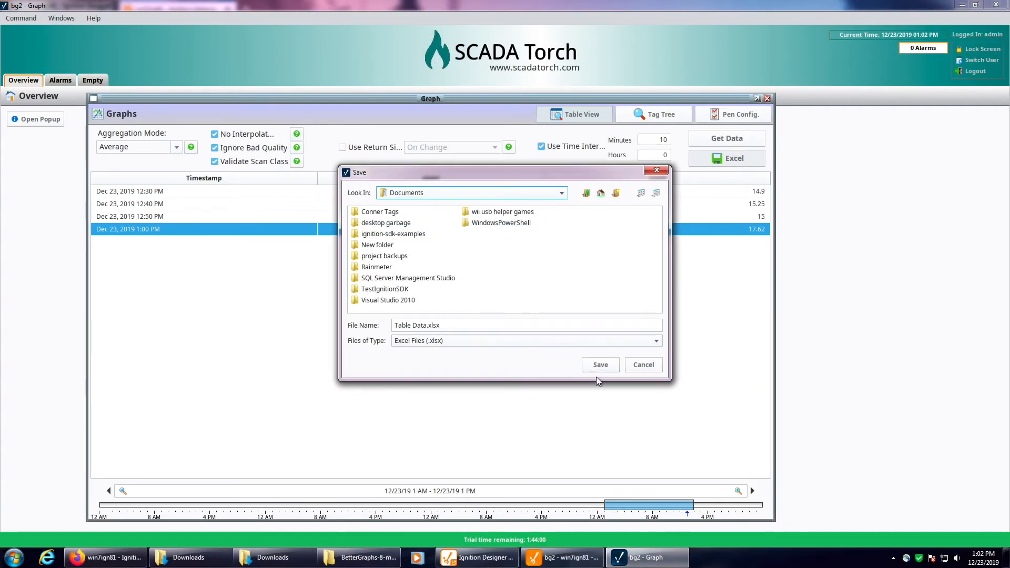
click(642, 365)
click(598, 116)
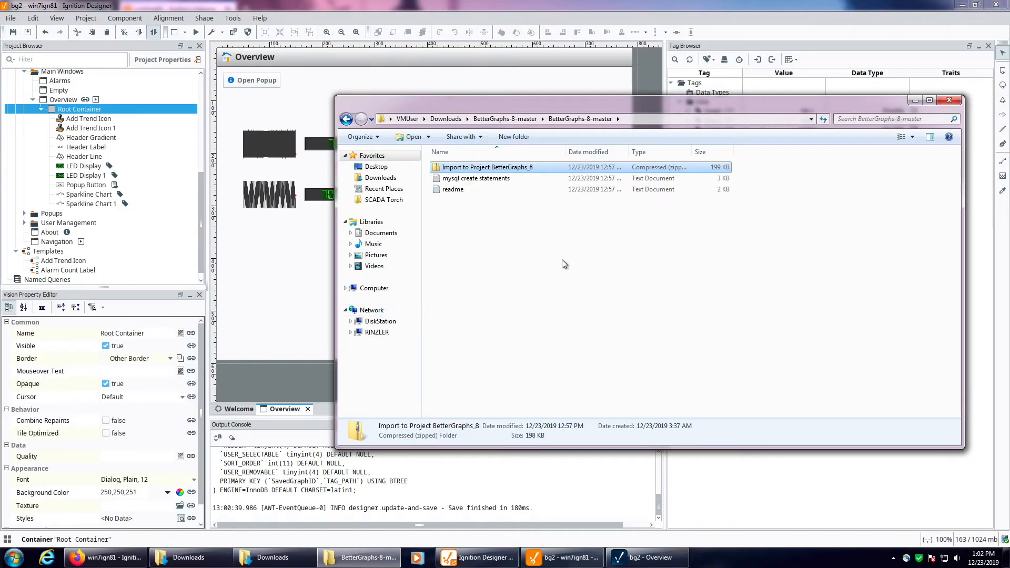
Step: Open the readme file in the BetterGraphs-8-master folder and copy the call project.BetterGraphs.clearGraphPoints() from it
click(534, 281)
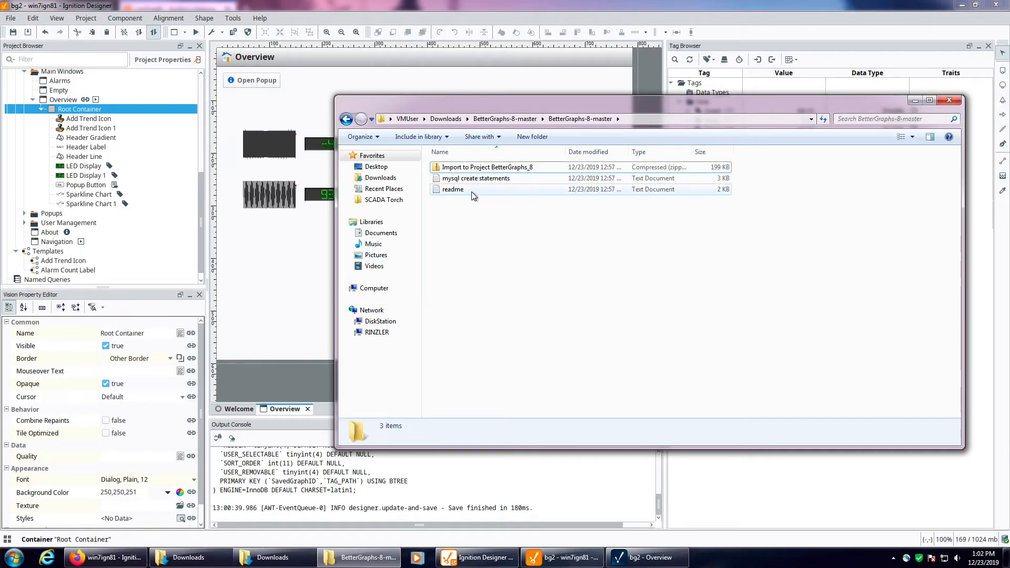
double_click(471, 190)
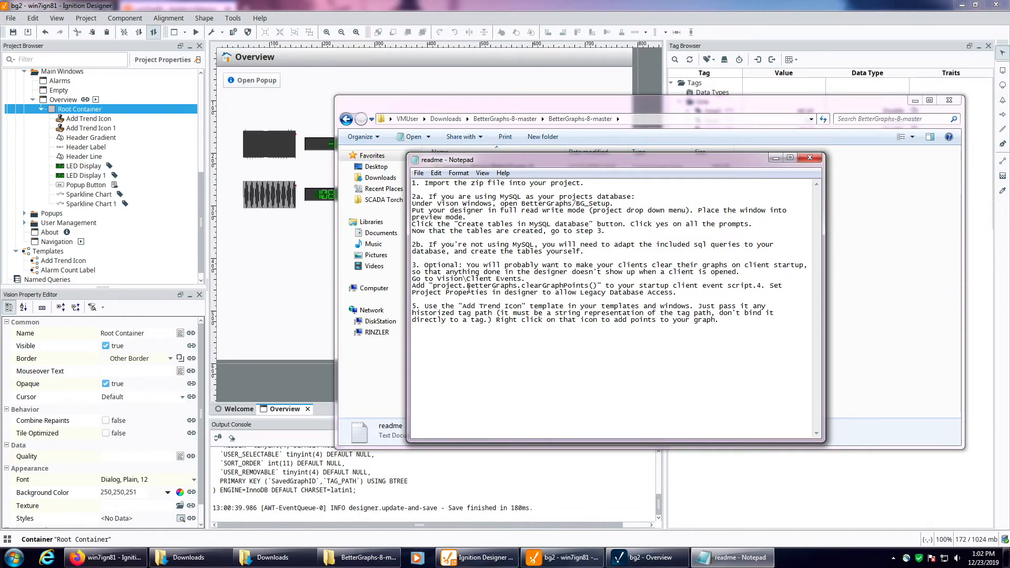
drag(433, 286, 594, 286)
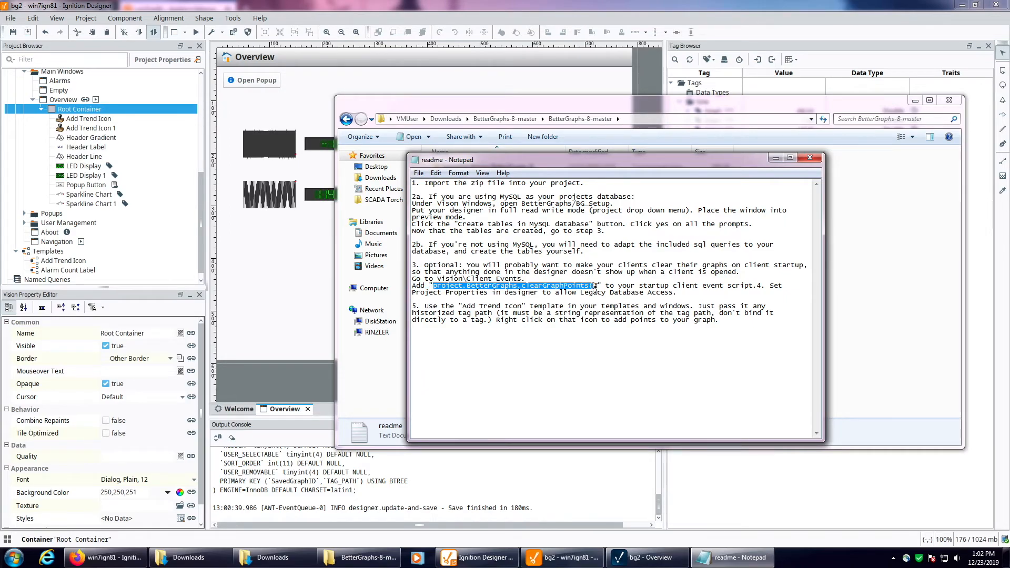
right_click(593, 287)
click(610, 317)
Step: Add the copied project.BetterGraphs.clearGraphPoints() call to the Vision client startup script in the Designer and accept the change
click(125, 158)
scroll(126, 163, up, 5)
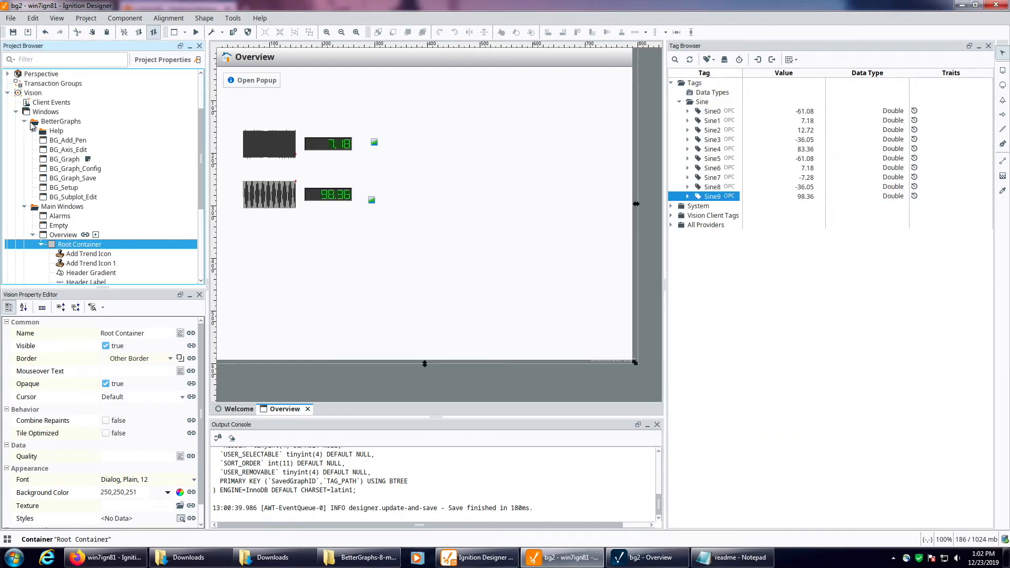
click(16, 112)
double_click(51, 171)
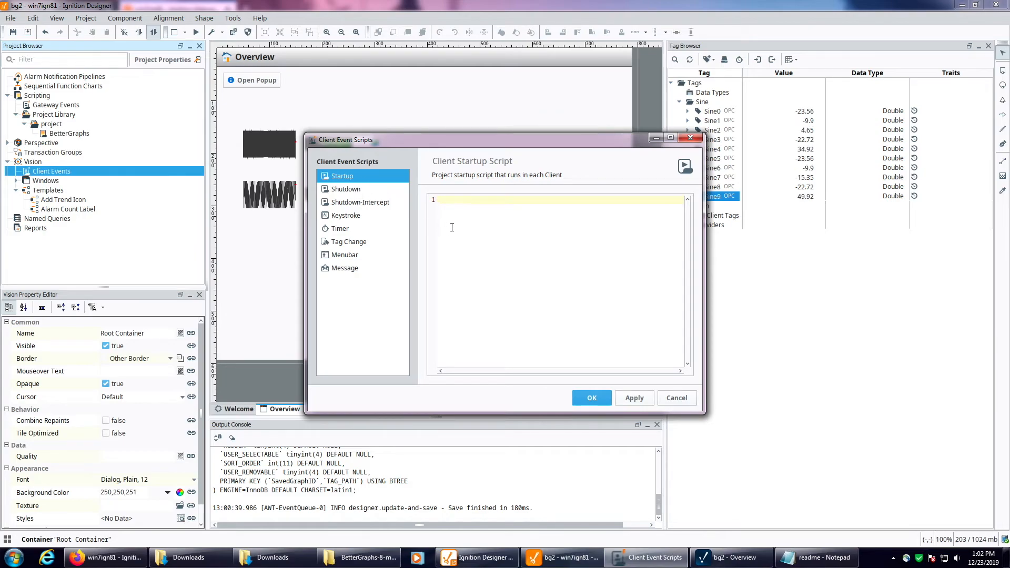
key(ctrl+v)
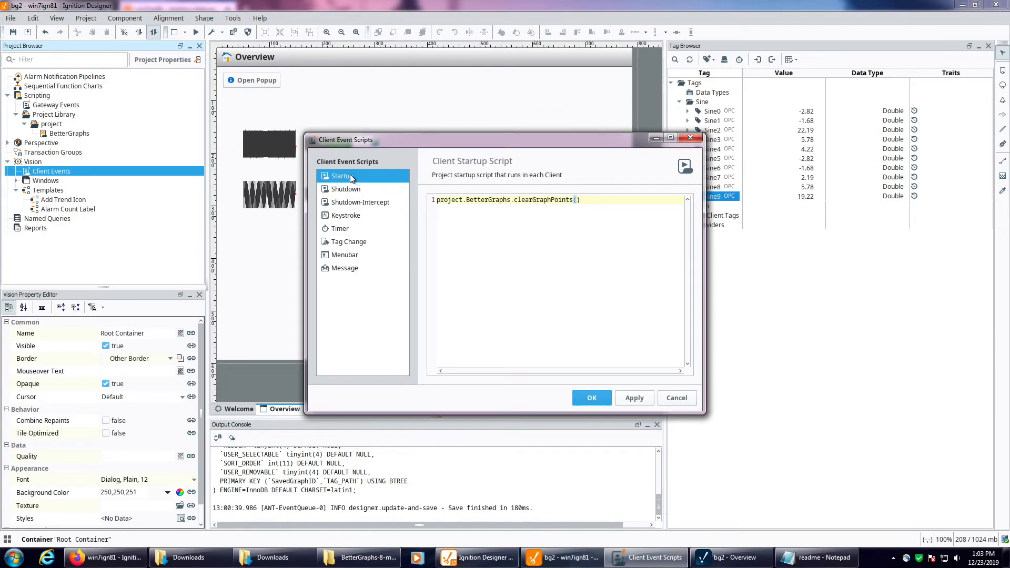
drag(446, 144, 355, 141)
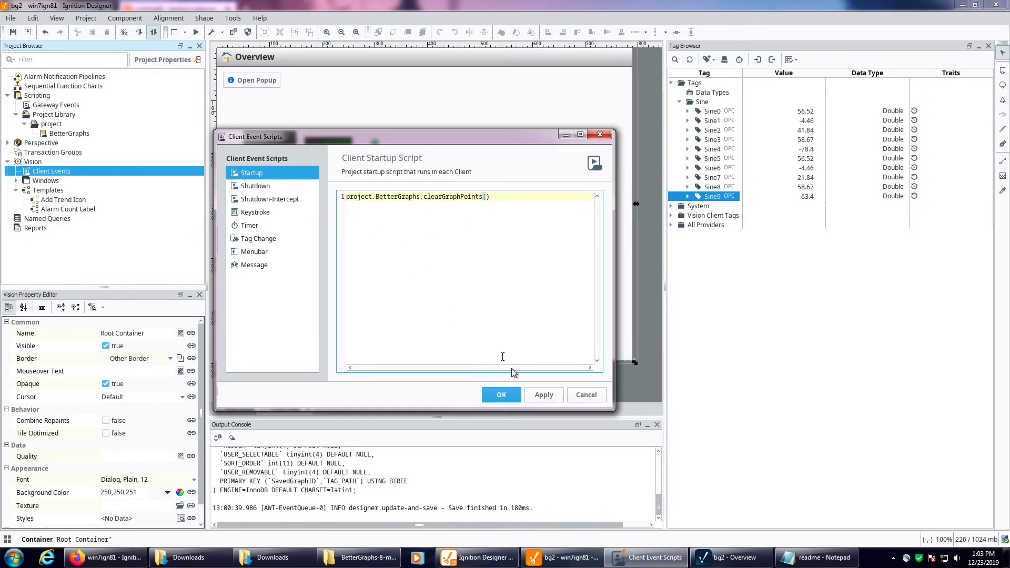
click(501, 395)
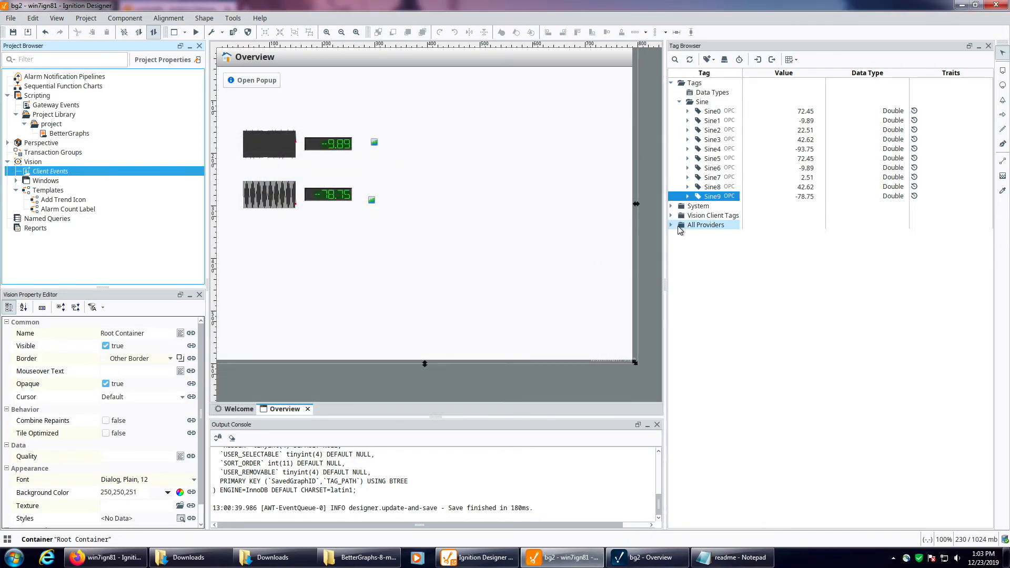
Step: Expand the BetterGraphs folder of the Vision client tags and select the BG_activeTagPens dataset tag
click(671, 215)
click(680, 225)
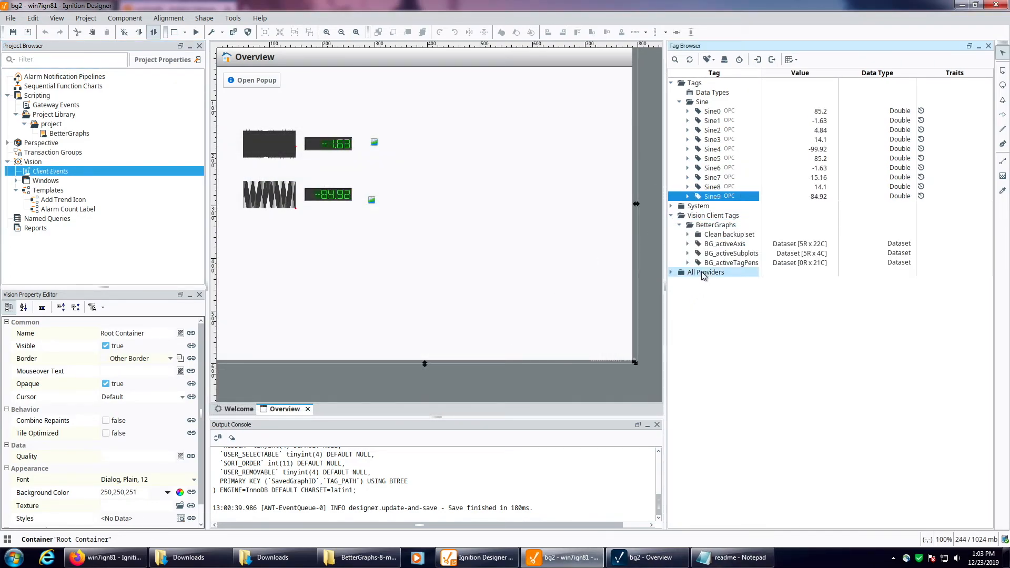
click(734, 263)
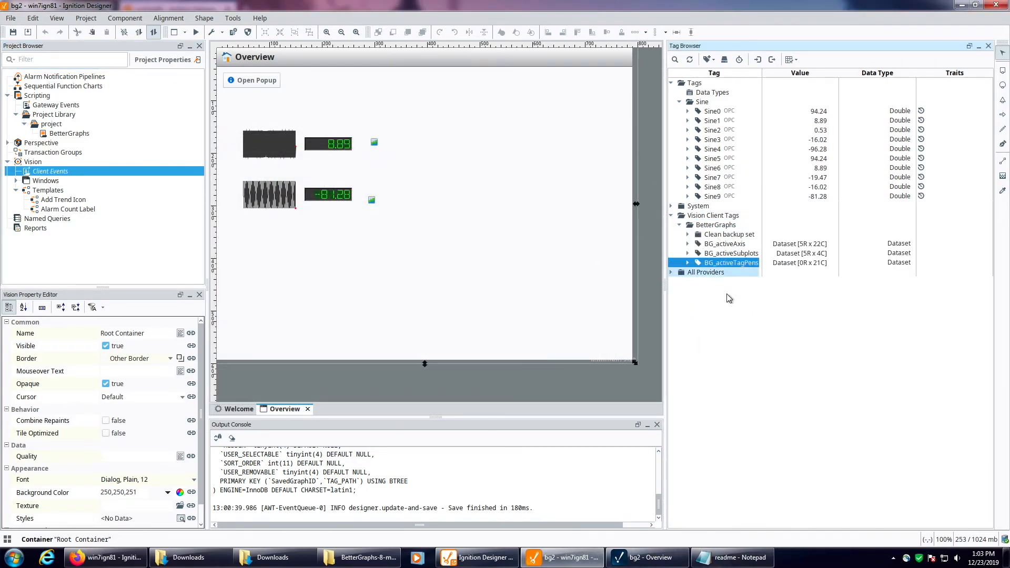